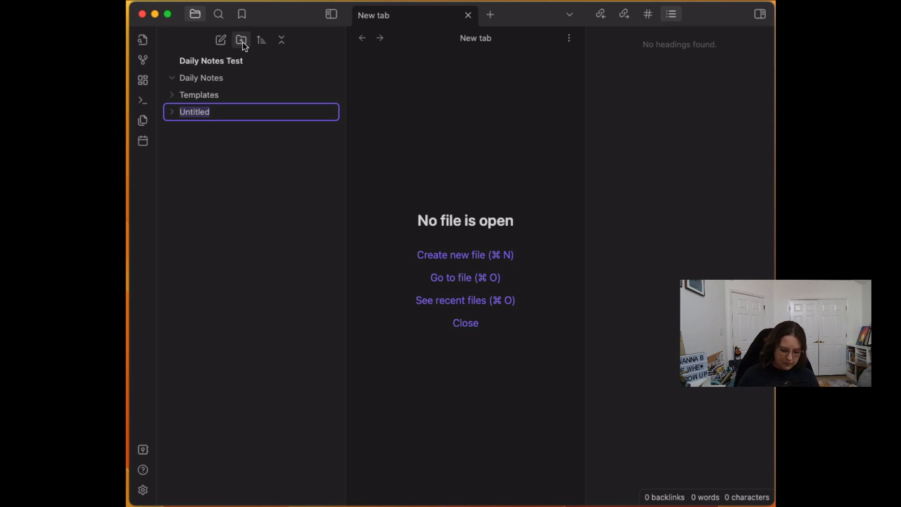
# Step: Name the newly created folder "New" and delete that folder again
pyautogui.write('New')
pyautogui.press('Return')
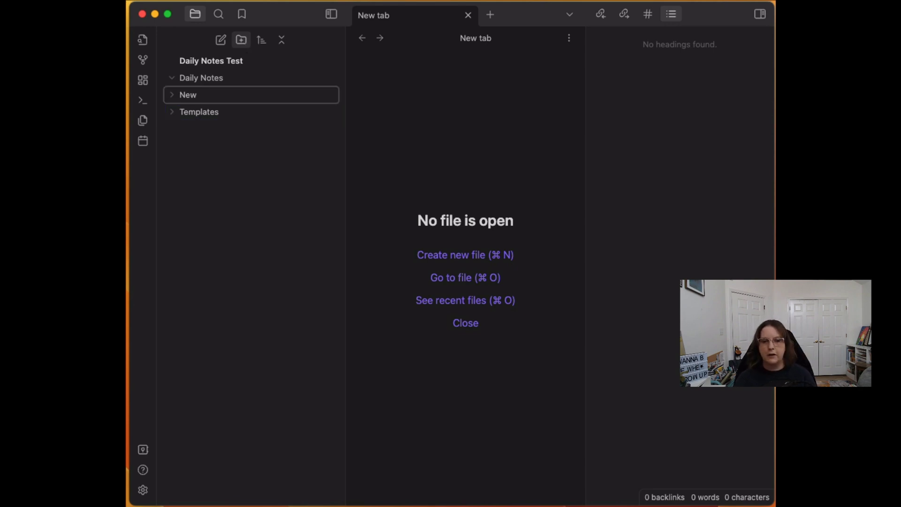
pyautogui.rightClick(187, 96)
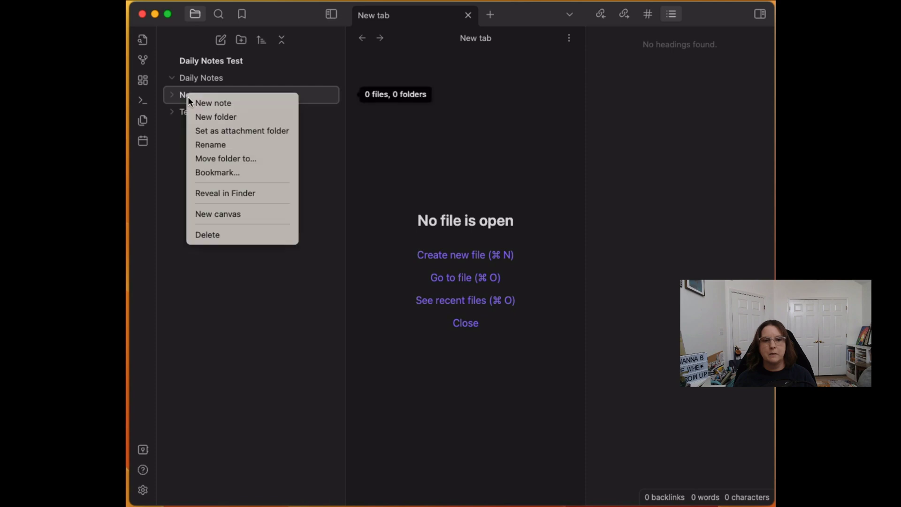
pyautogui.click(230, 233)
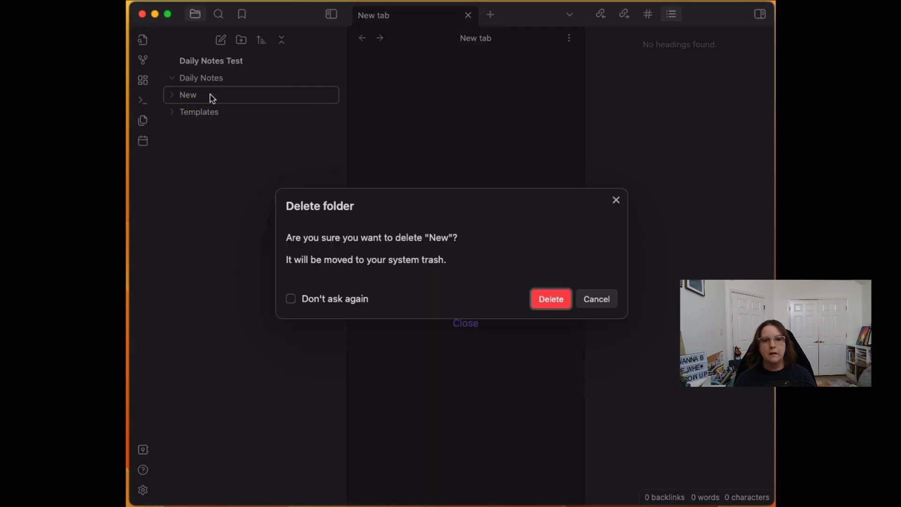
pyautogui.click(538, 297)
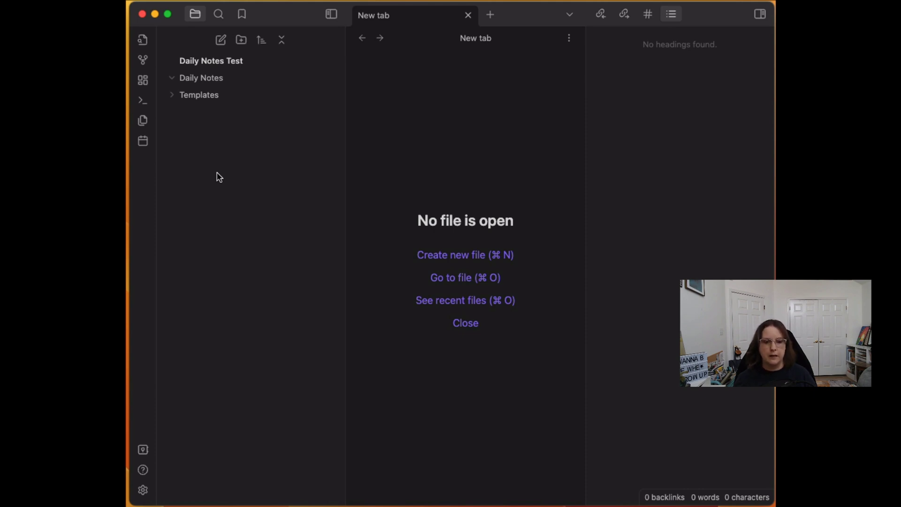
# Step: Enable community plugins in the settings, switching Restricted mode back on once and exiting it again
pyautogui.click(143, 490)
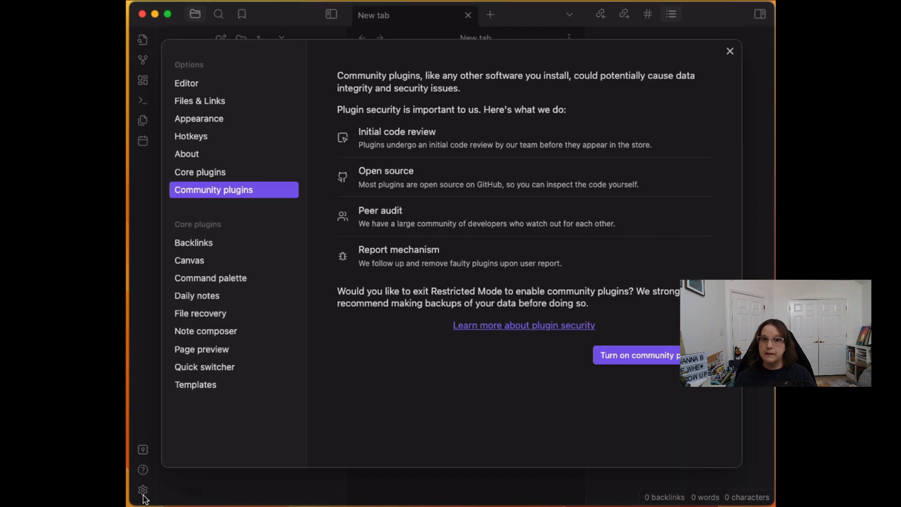
pyautogui.click(656, 362)
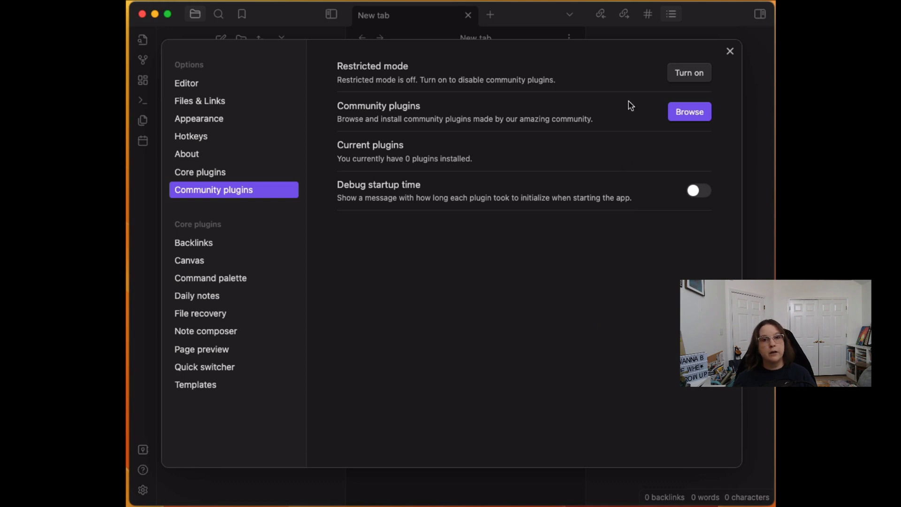
pyautogui.click(686, 78)
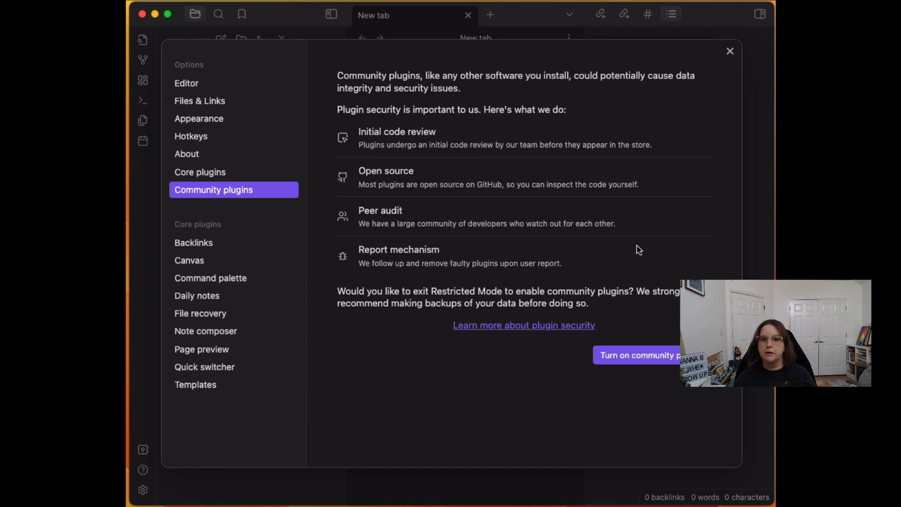
pyautogui.click(655, 359)
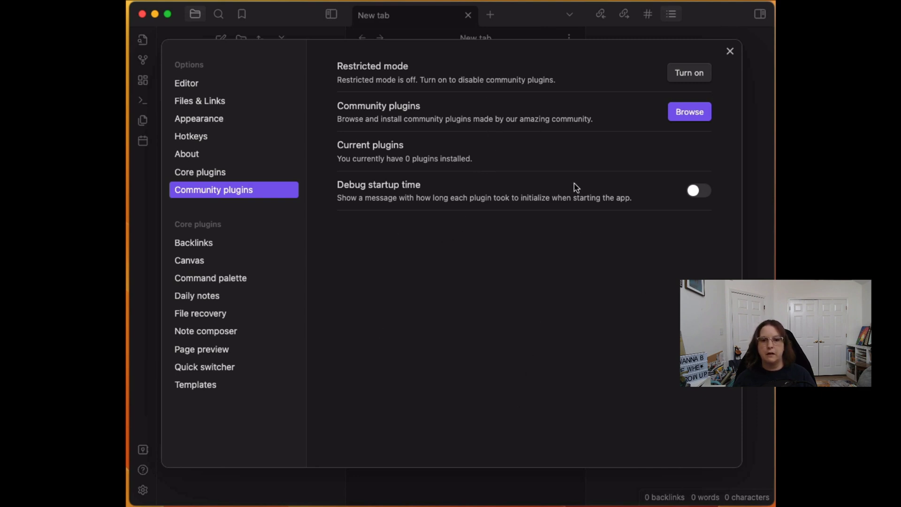
# Step: Find the Templater plugin among the community plugins with the search "Tem", then install and enable it
pyautogui.click(689, 111)
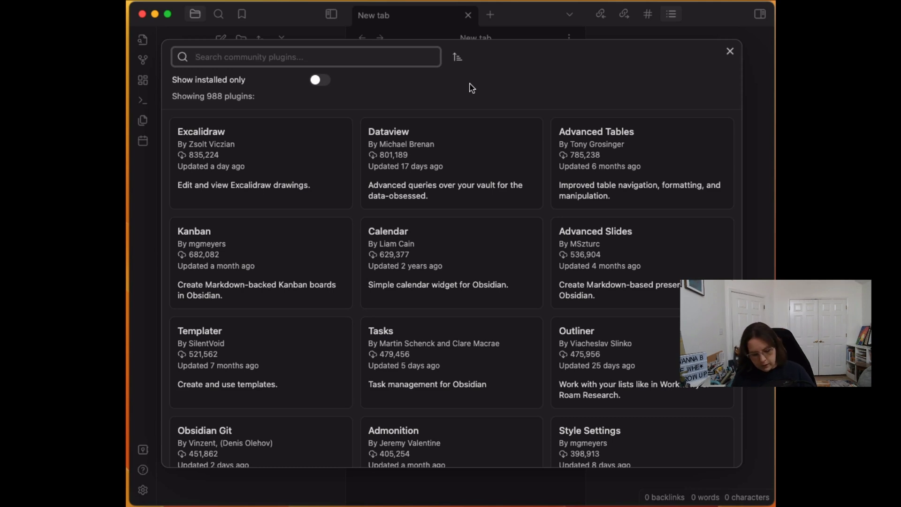
pyautogui.write('Tem')
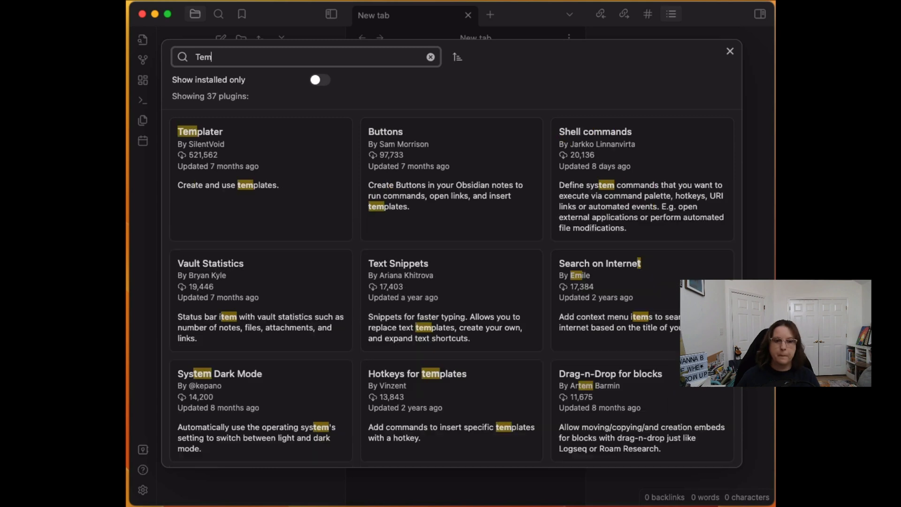
pyautogui.click(210, 154)
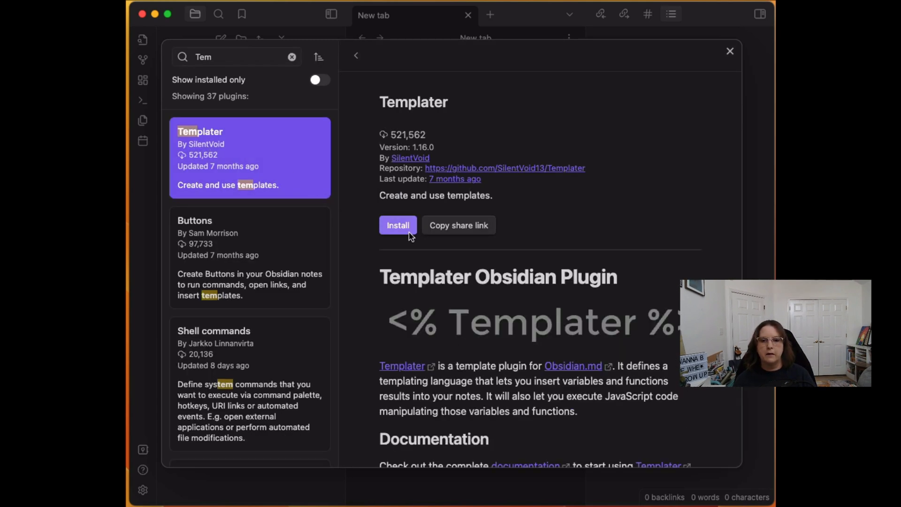
pyautogui.click(409, 234)
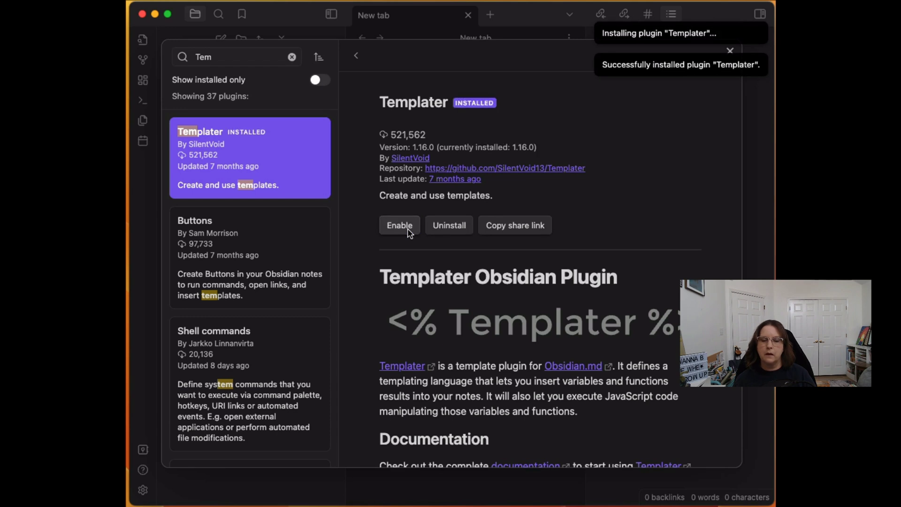
pyautogui.click(410, 234)
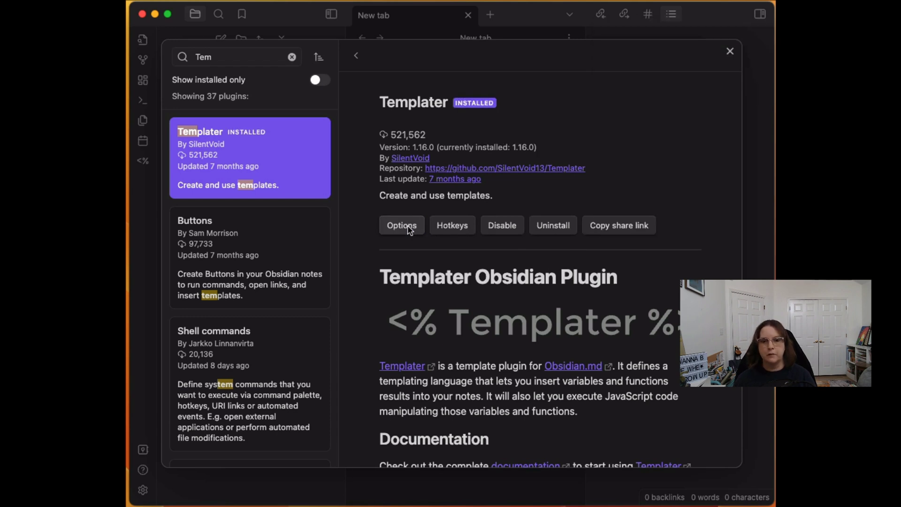
# Step: Set Templater's template folder location to the Templates folder in the plugin's options
pyautogui.click(402, 226)
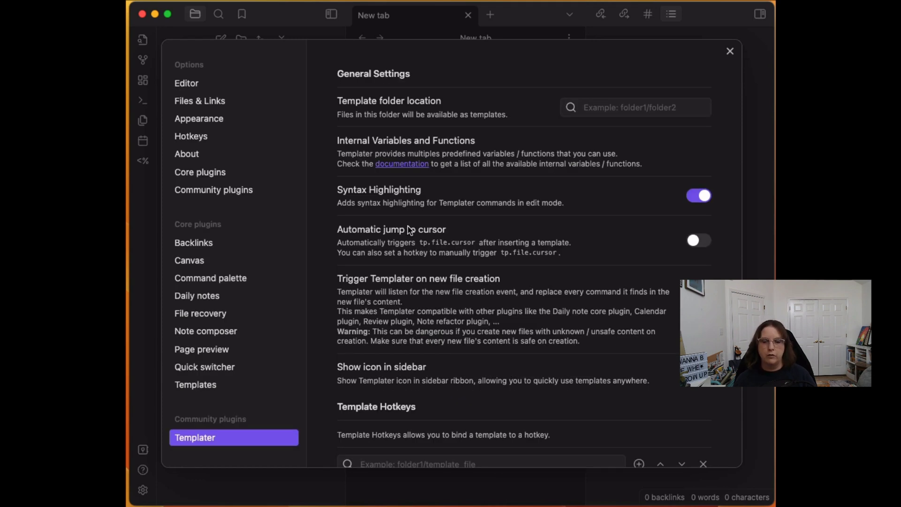
pyautogui.click(590, 108)
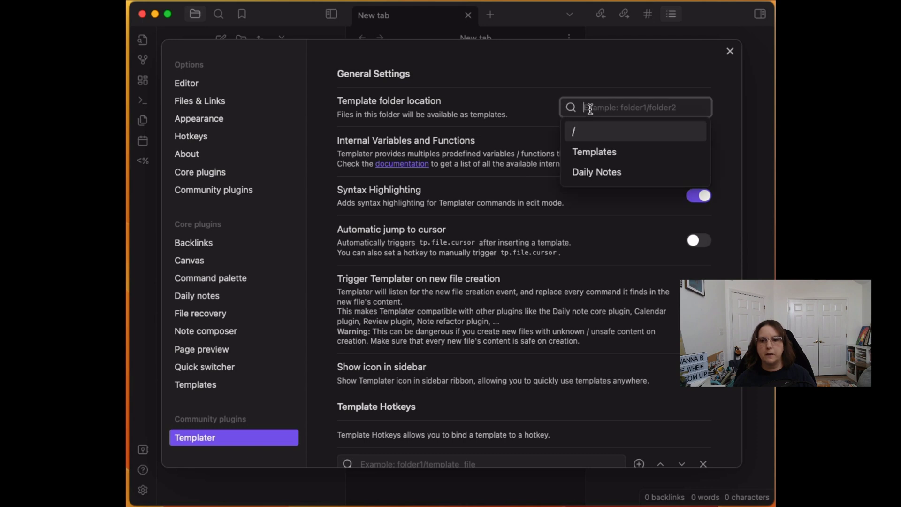
pyautogui.click(592, 157)
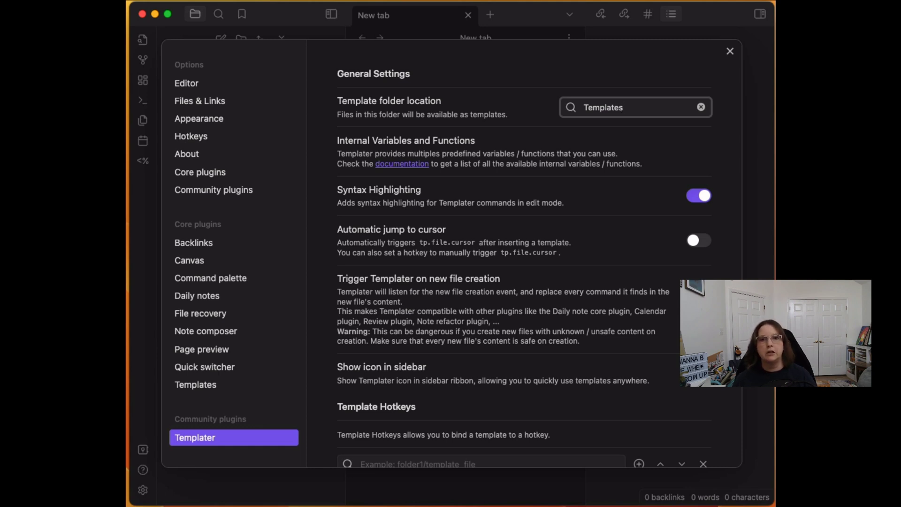
pyautogui.click(564, 309)
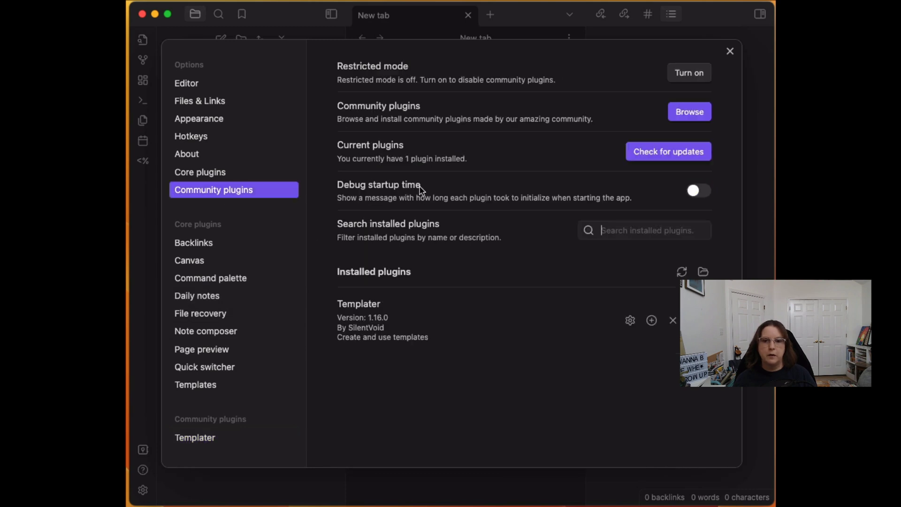
# Step: Find the Periodic Notes community plugin with the search "perio", then install and enable it
pyautogui.click(680, 116)
pyautogui.write('p')
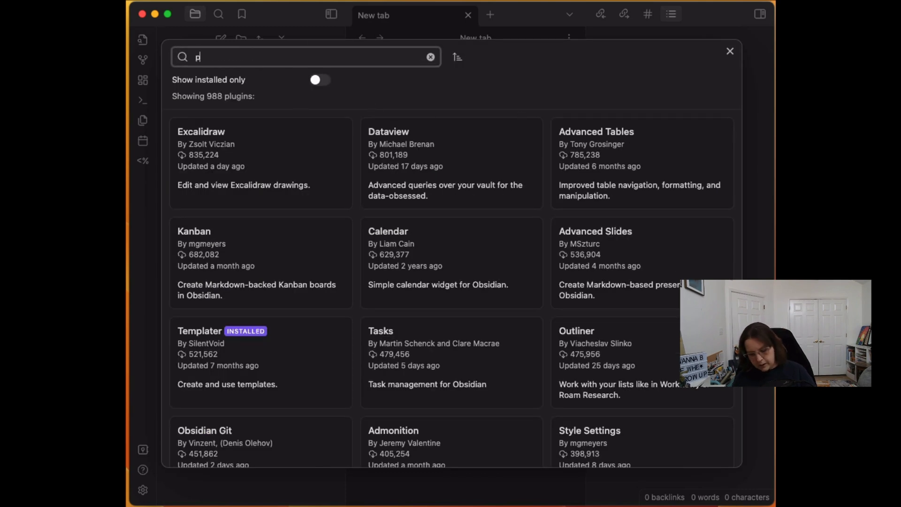
pyautogui.write('erio')
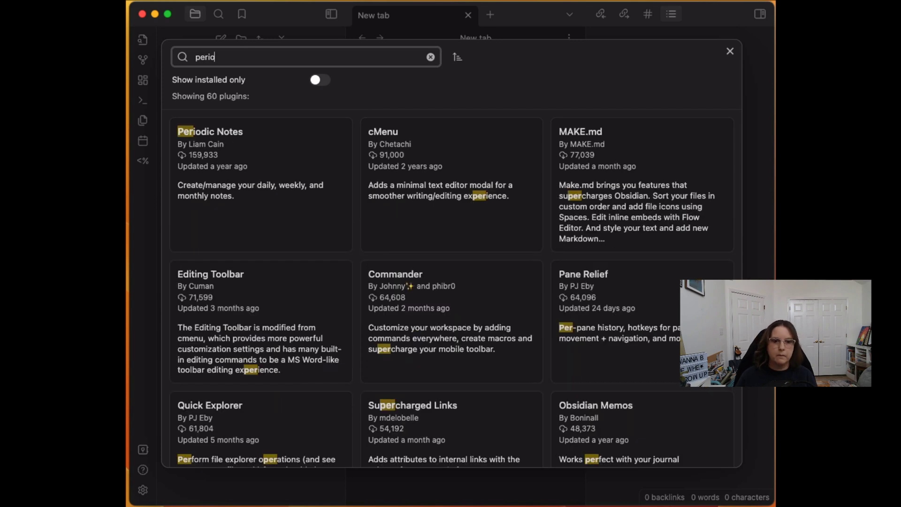
pyautogui.click(274, 154)
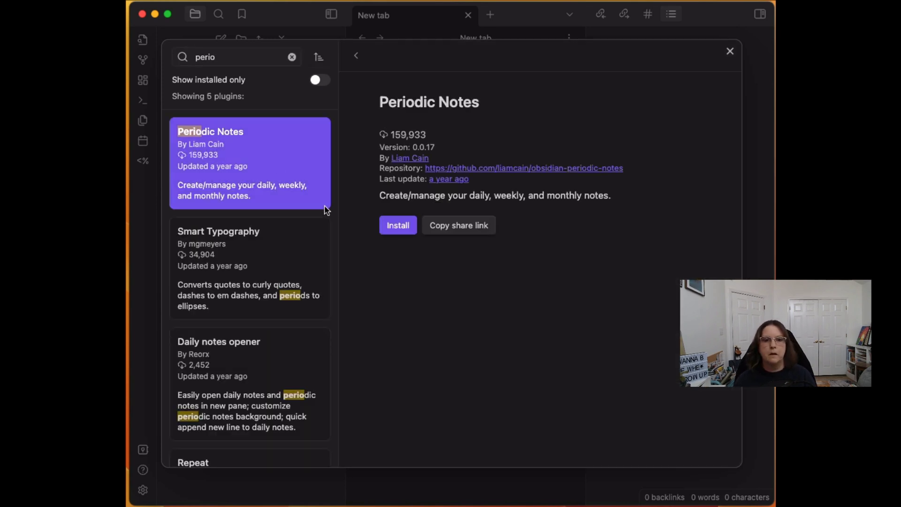
pyautogui.click(398, 226)
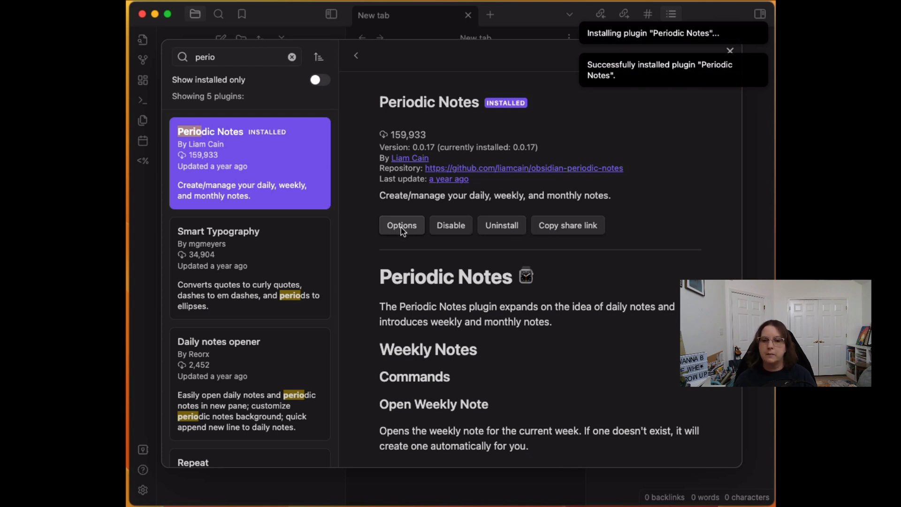
# Step: Turn on Daily Notes in the Periodic Notes options and set its note folder to Daily Notes
pyautogui.click(402, 226)
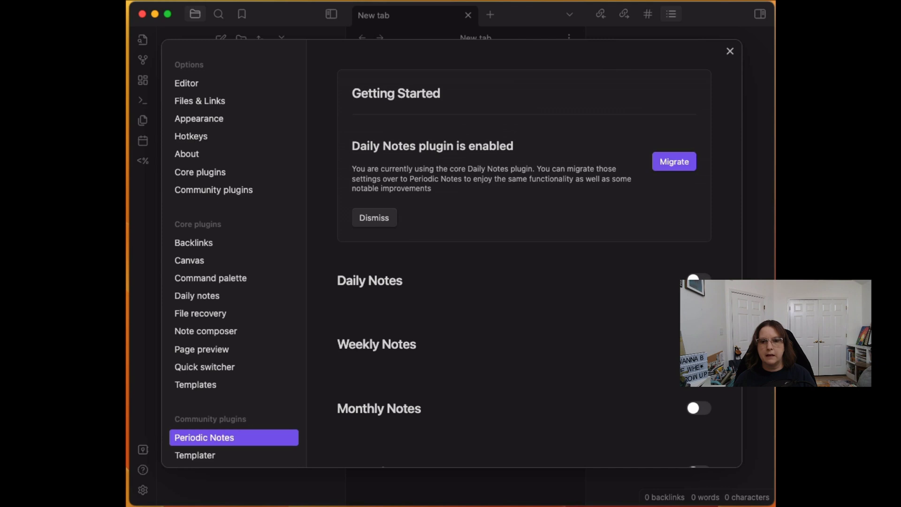
pyautogui.click(699, 278)
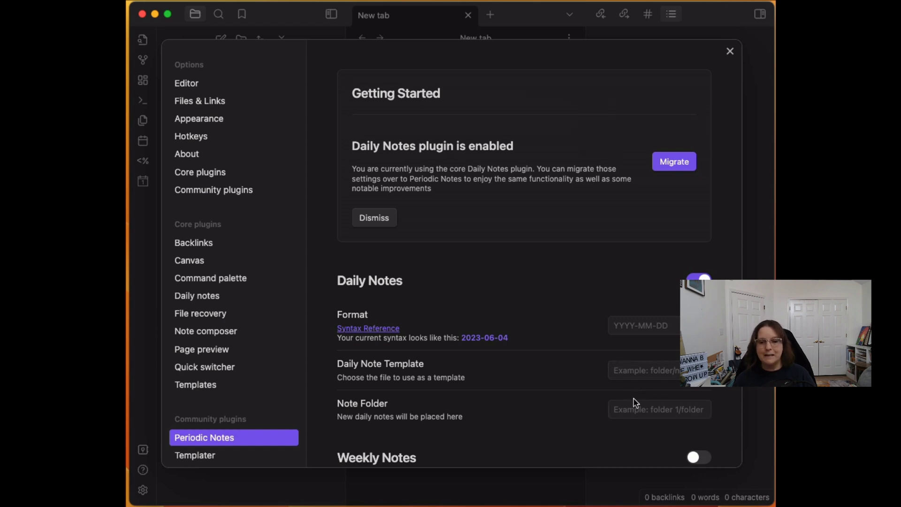
pyautogui.click(625, 410)
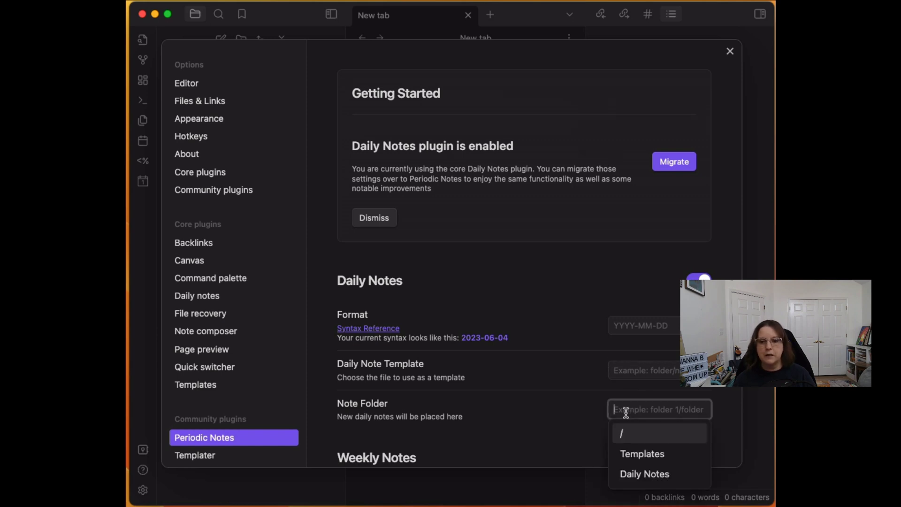
pyautogui.click(635, 475)
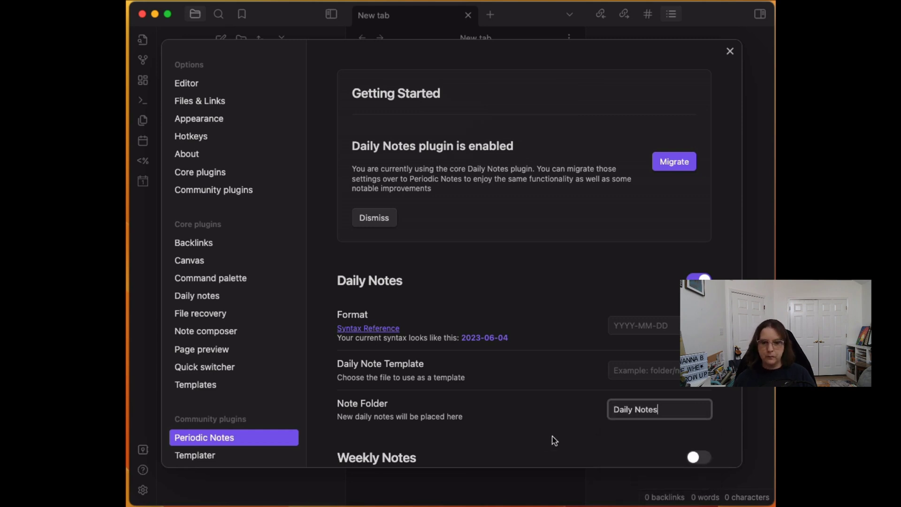
# Step: Turn on Weekly, Monthly, Quarterly and Yearly Notes in the Periodic Notes options
pyautogui.scroll(-5, 551, 440)
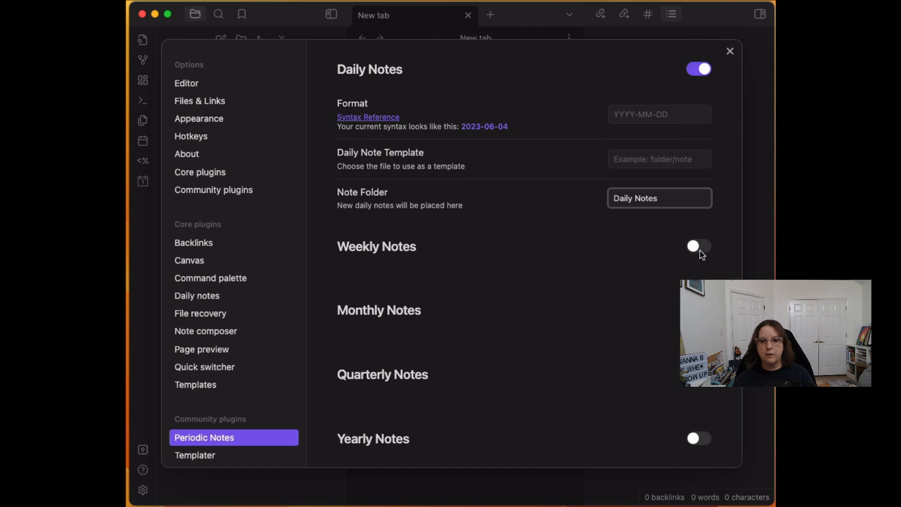
pyautogui.click(699, 247)
pyautogui.scroll(-3, 701, 253)
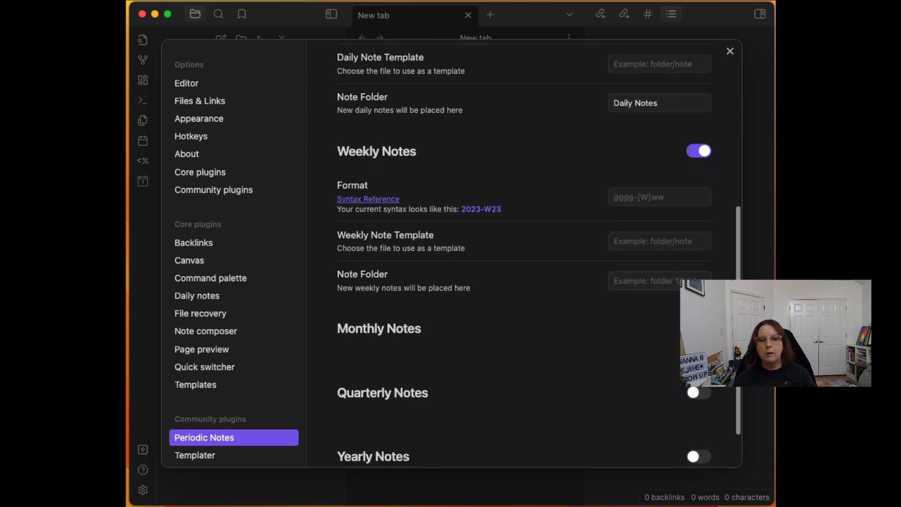
pyautogui.click(699, 300)
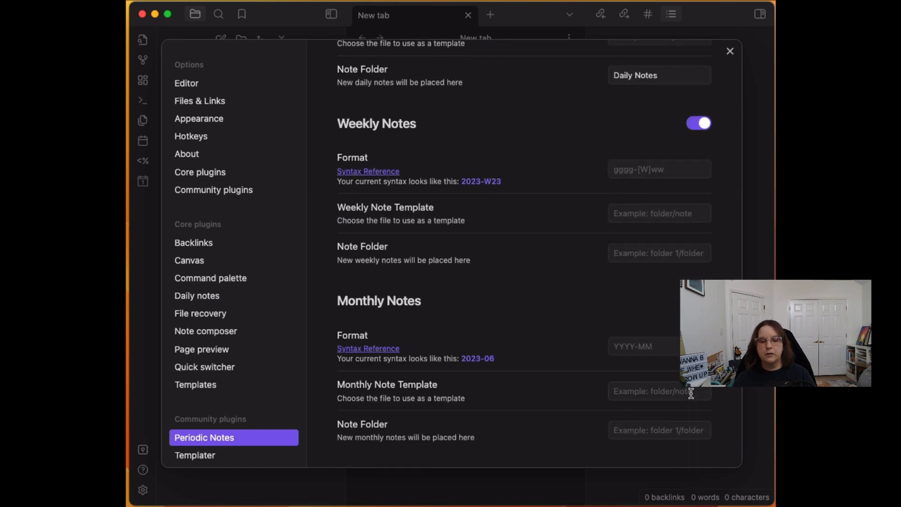
pyautogui.scroll(-3, 691, 393)
pyautogui.click(699, 378)
pyautogui.scroll(-3, 677, 399)
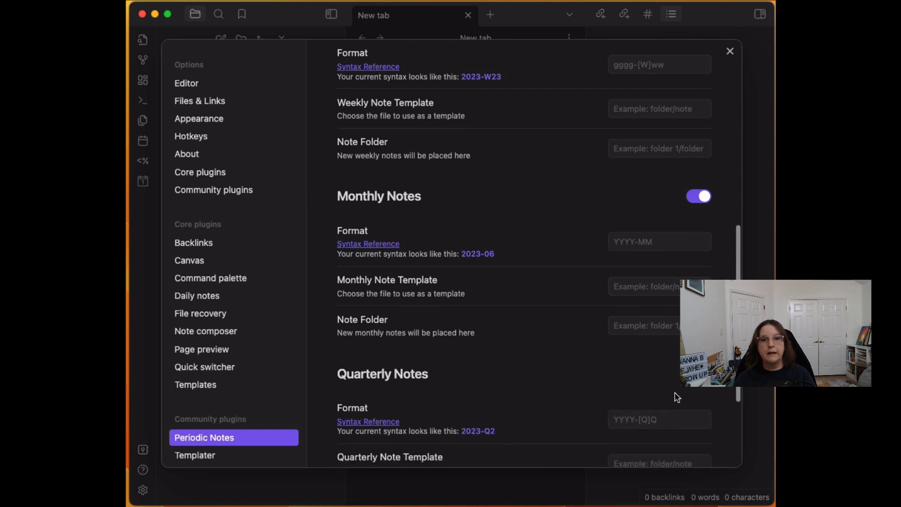
pyautogui.scroll(-3, 697, 431)
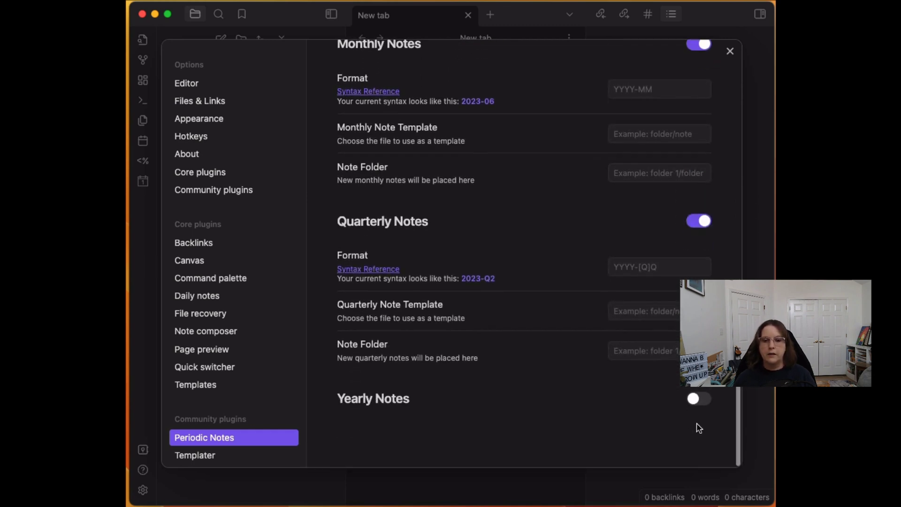
pyautogui.click(701, 400)
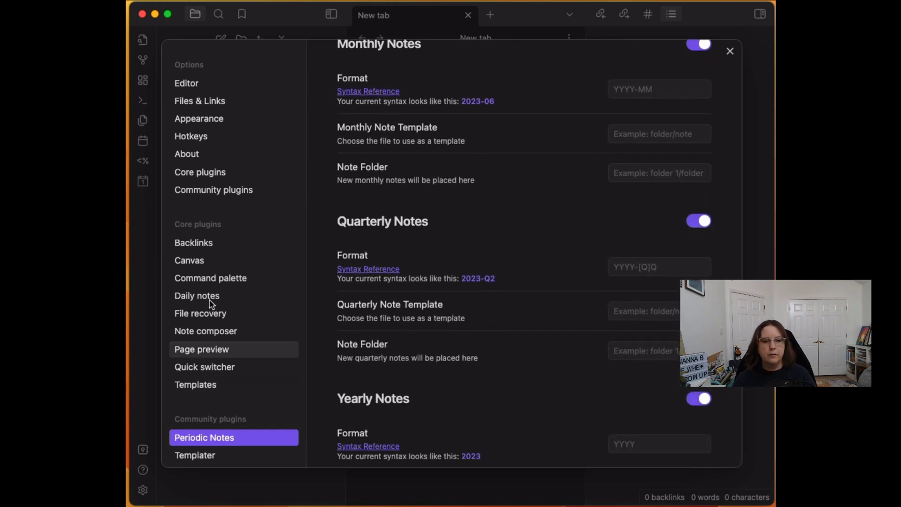
# Step: Find the Calendar community plugin with the search "Calen", then install and enable it
pyautogui.click(206, 196)
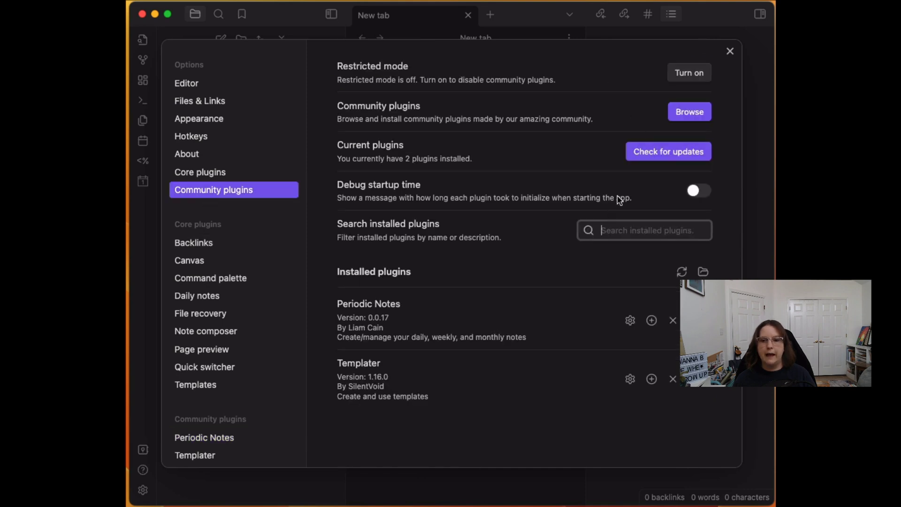
pyautogui.click(692, 117)
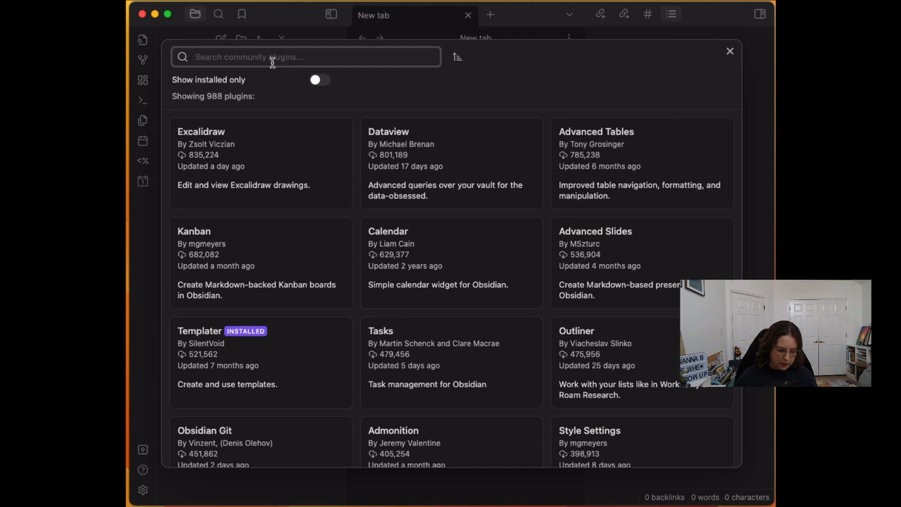
pyautogui.write('Calen')
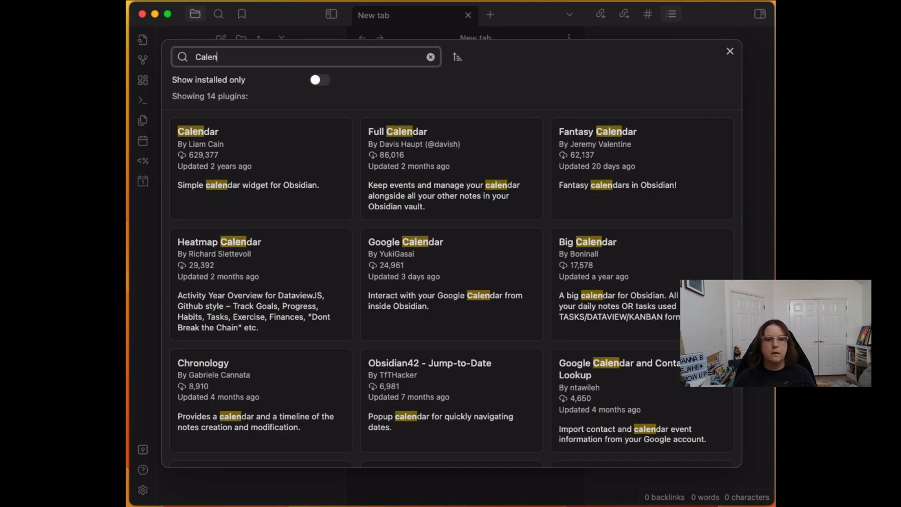
pyautogui.click(228, 140)
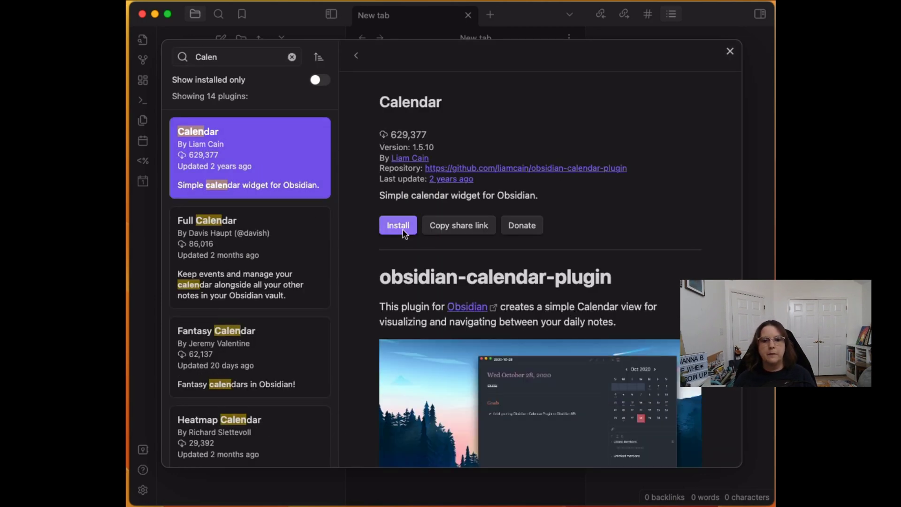
pyautogui.click(404, 227)
pyautogui.click(403, 228)
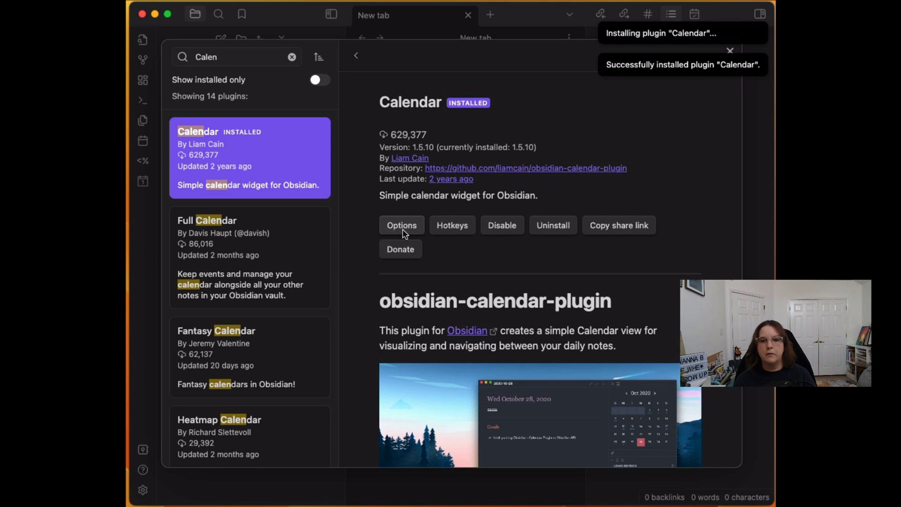
# Step: Turn on Show week number in the Calendar plugin's options
pyautogui.click(401, 227)
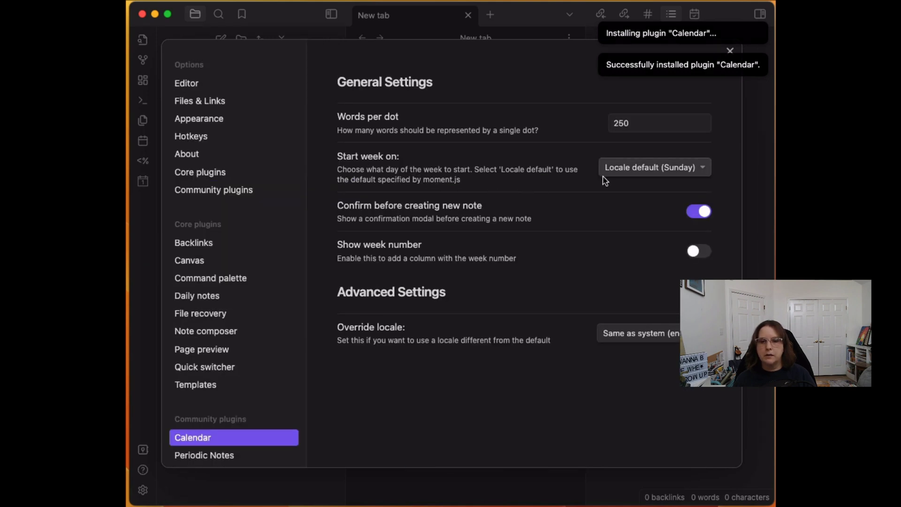
pyautogui.click(704, 253)
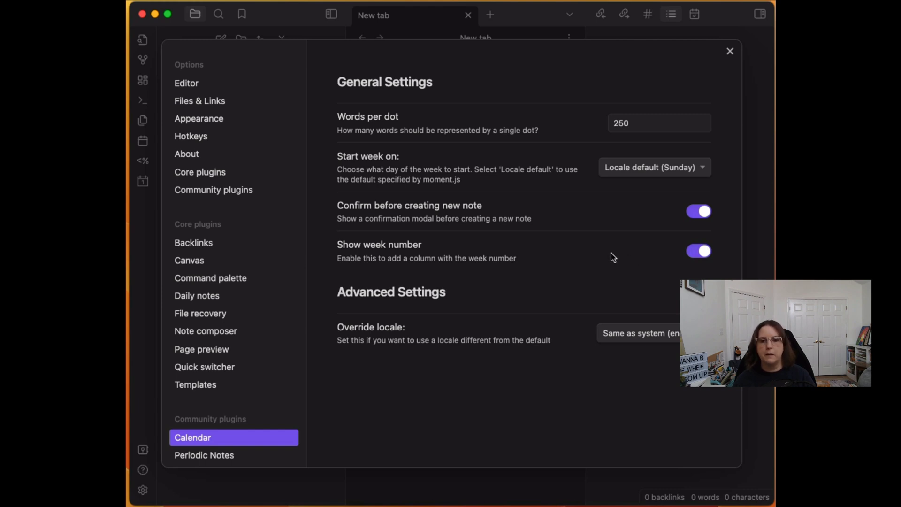
# Step: Disable the Daily notes and Templates core plugins and close the settings
pyautogui.scroll(-2, 257, 285)
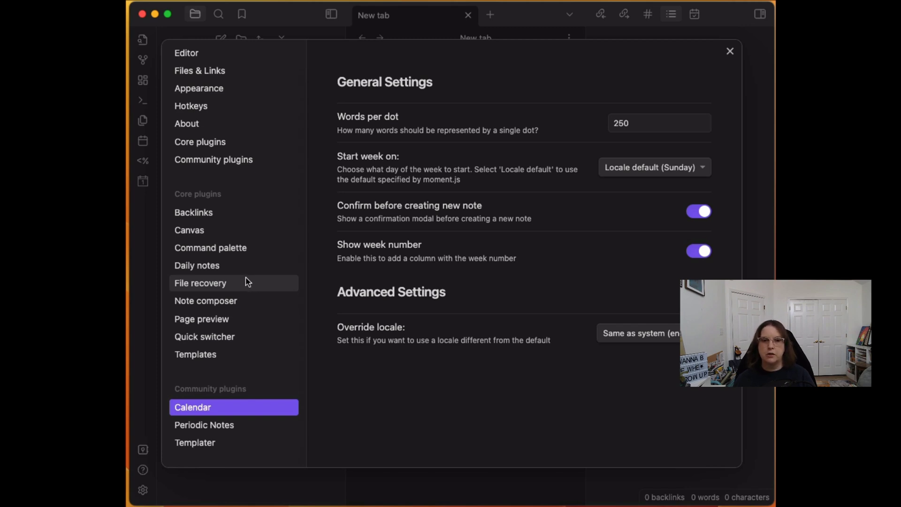
pyautogui.click(219, 151)
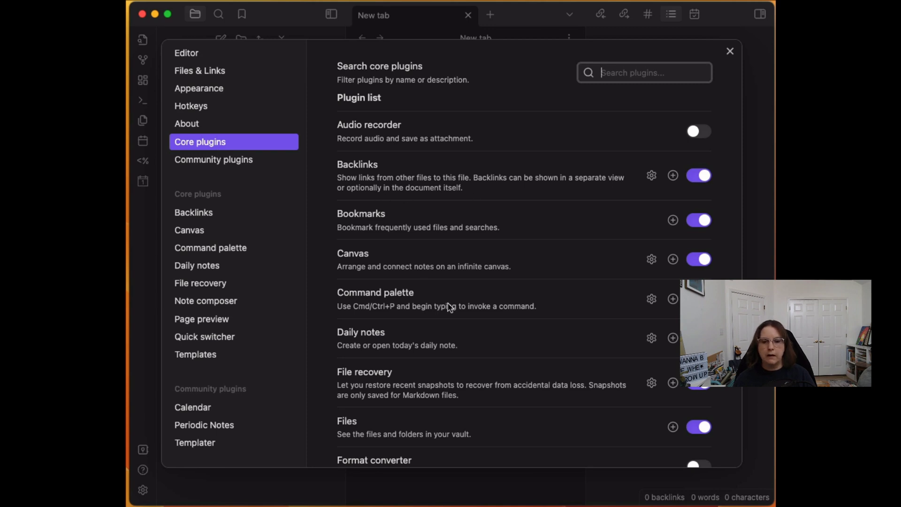
pyautogui.click(699, 338)
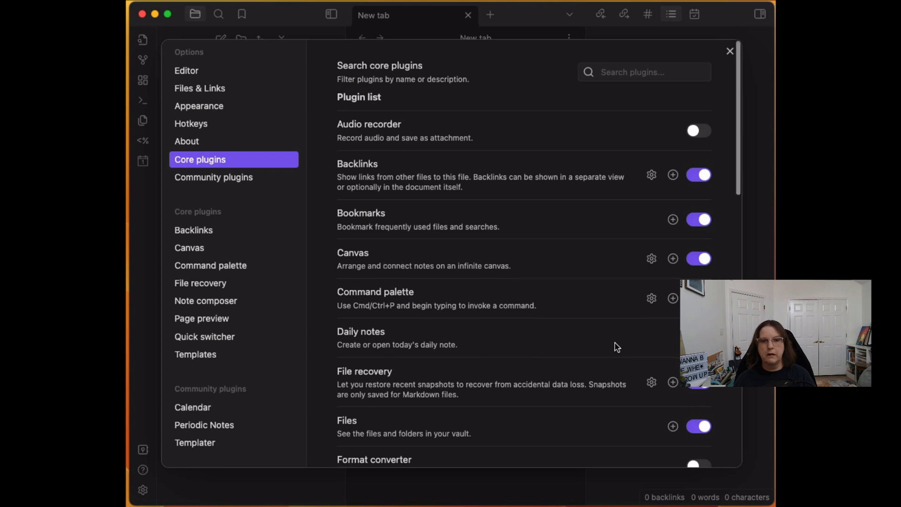
pyautogui.scroll(-5, 619, 347)
pyautogui.scroll(-10, 616, 347)
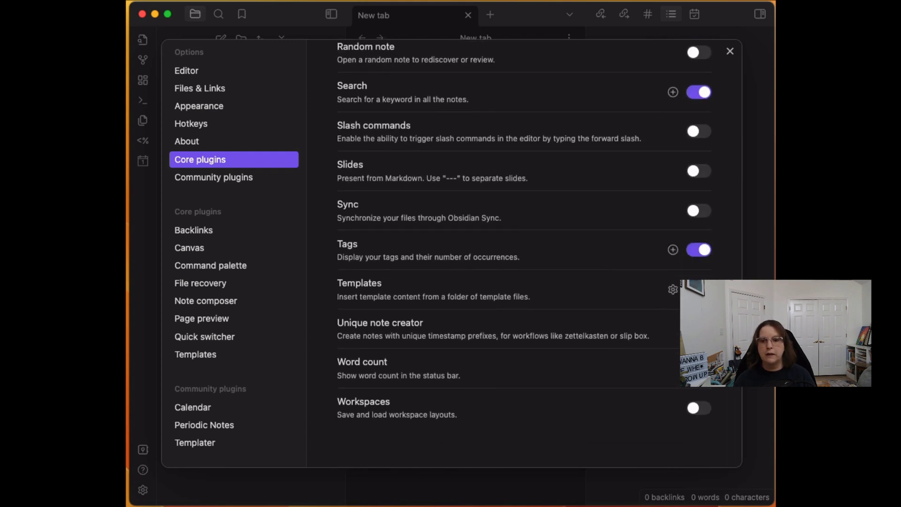
pyautogui.click(698, 289)
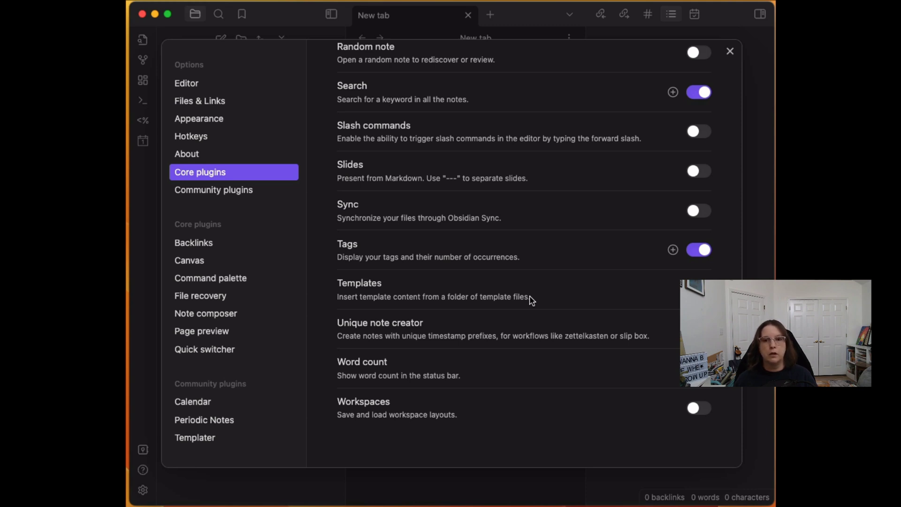
pyautogui.scroll(8, 531, 300)
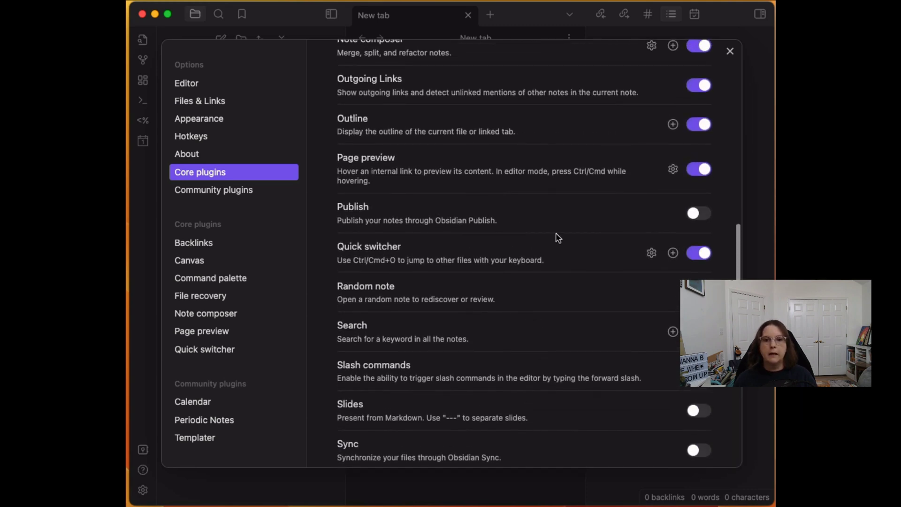
pyautogui.scroll(4, 558, 237)
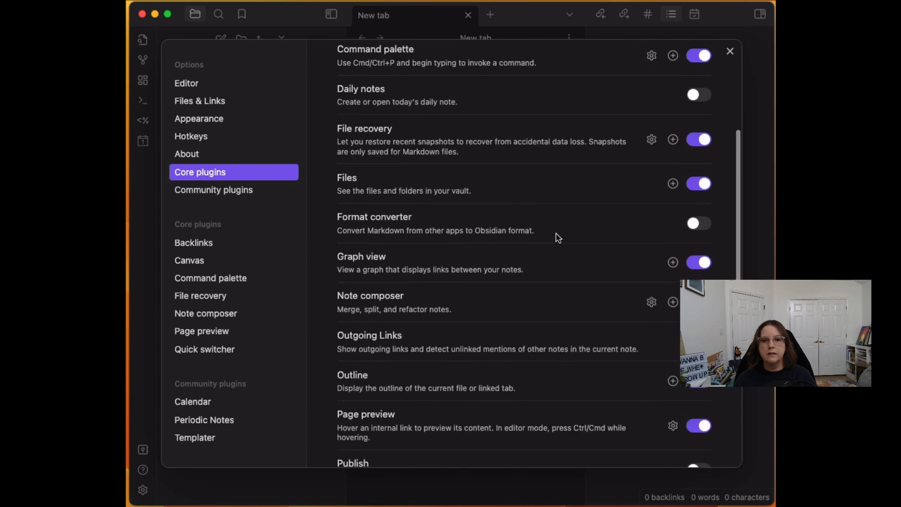
pyautogui.scroll(1, 558, 238)
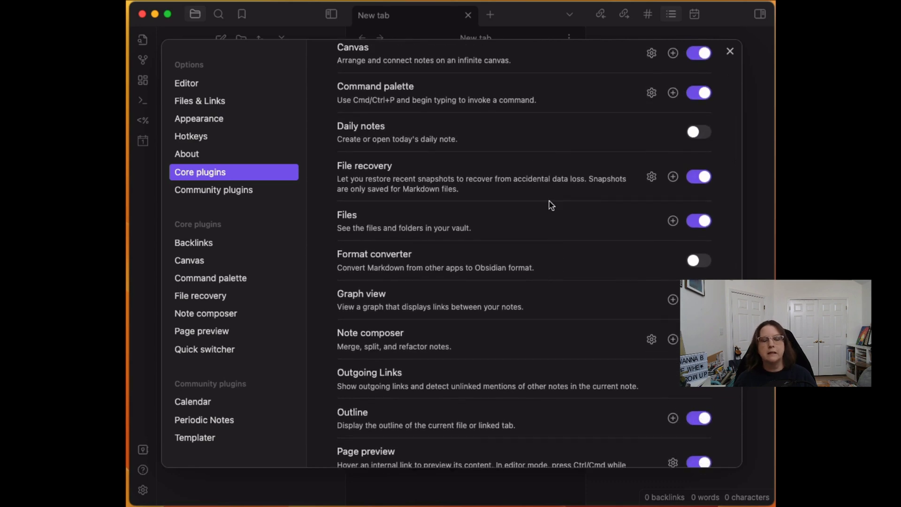
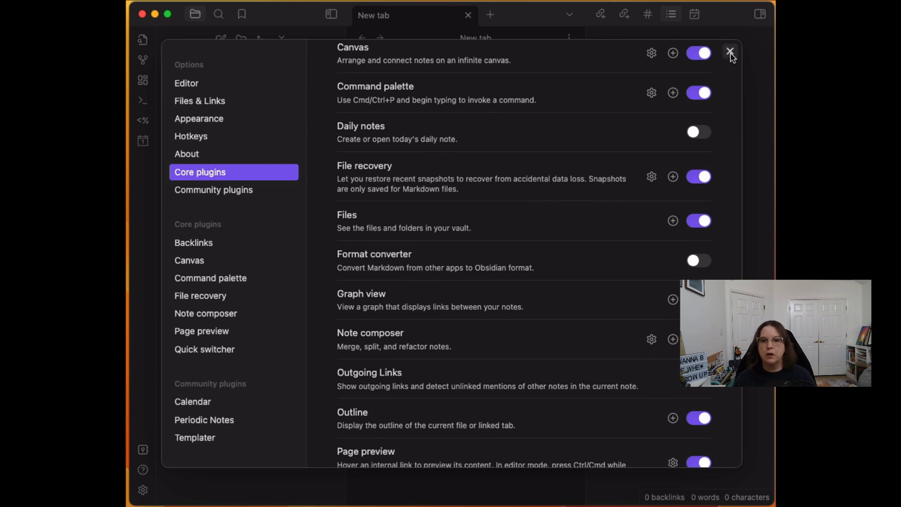
pyautogui.click(730, 53)
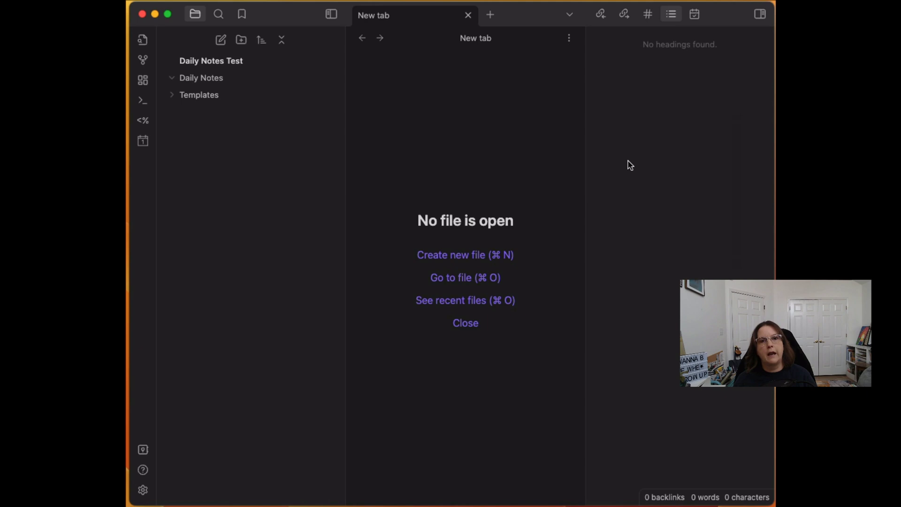
# Step: Open the Daily Notes Template note from the Templates folder
pyautogui.click(179, 99)
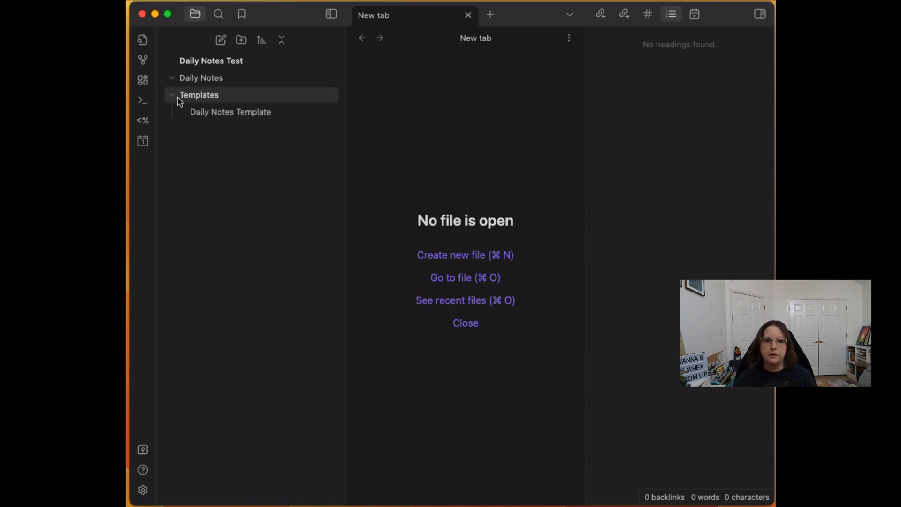
pyautogui.click(209, 112)
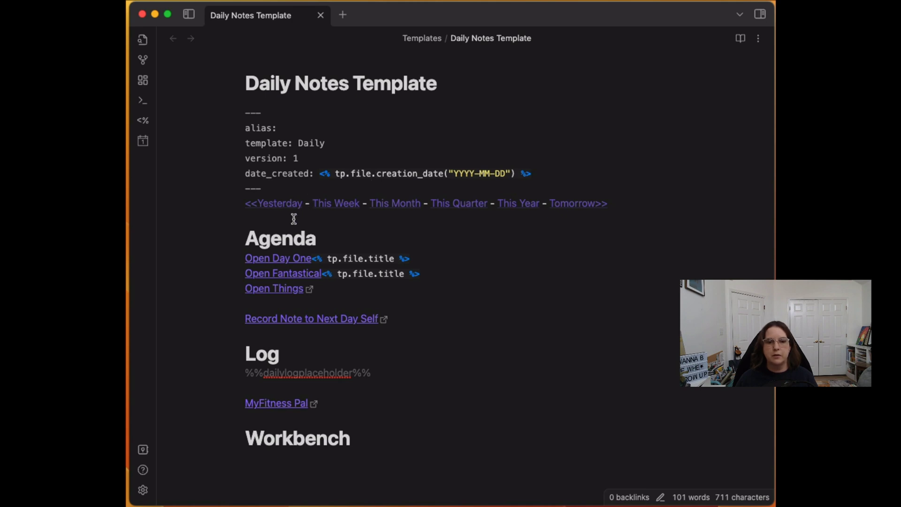
# Step: Try out a Templater command by entering "<% tp.file." above the Agenda heading and browsing the suggested functions to creation_date
pyautogui.click(260, 219)
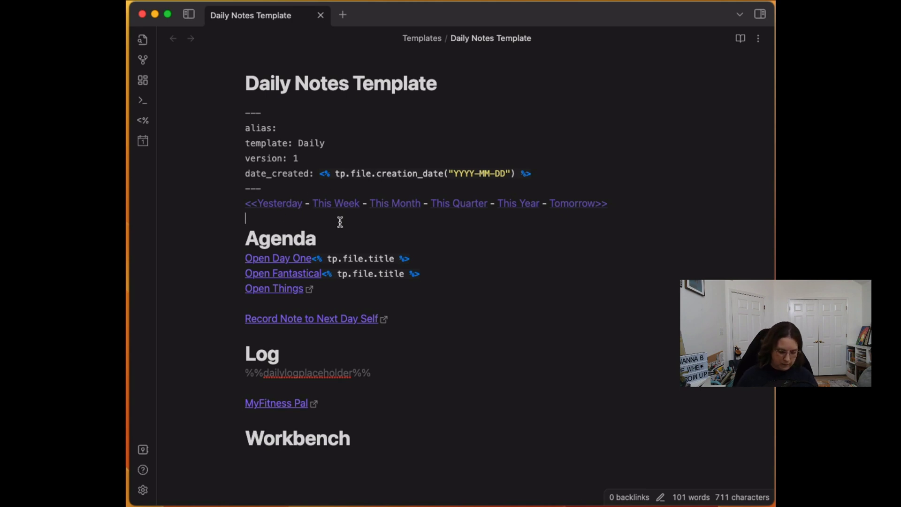
pyautogui.write('<')
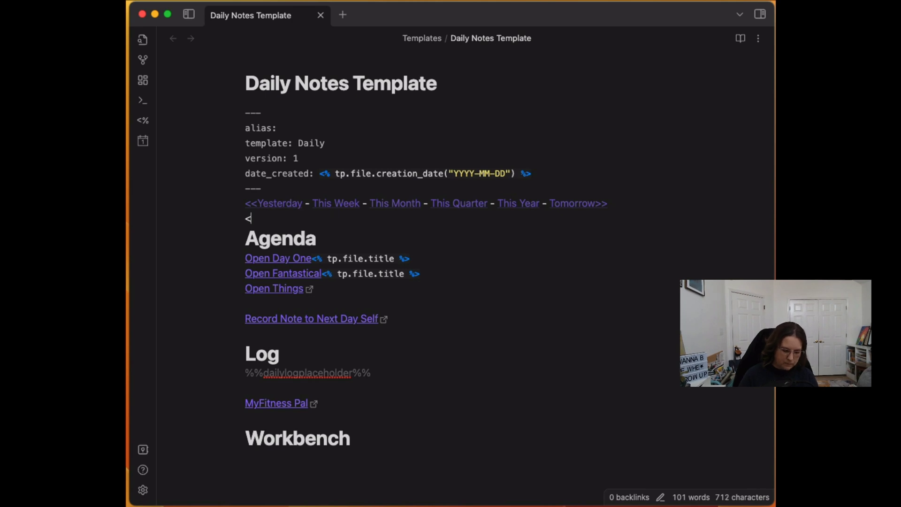
pyautogui.write('% tp.')
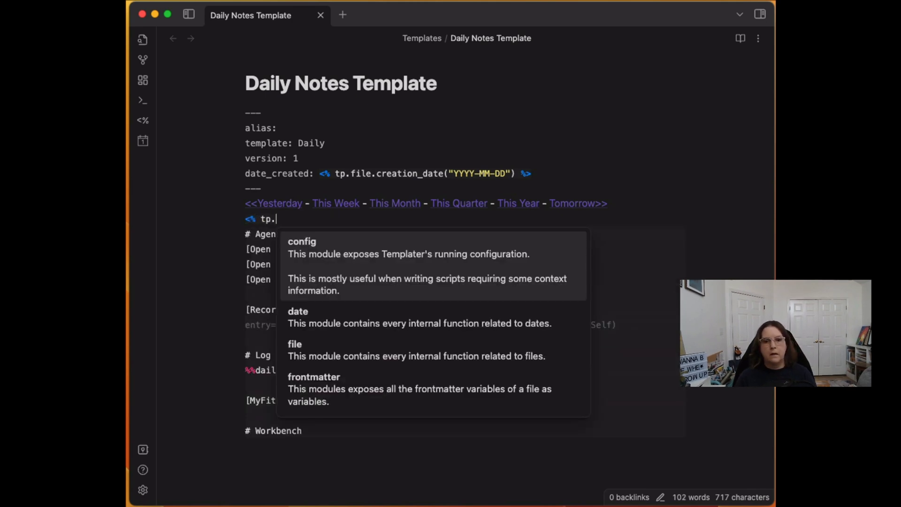
pyautogui.write('file')
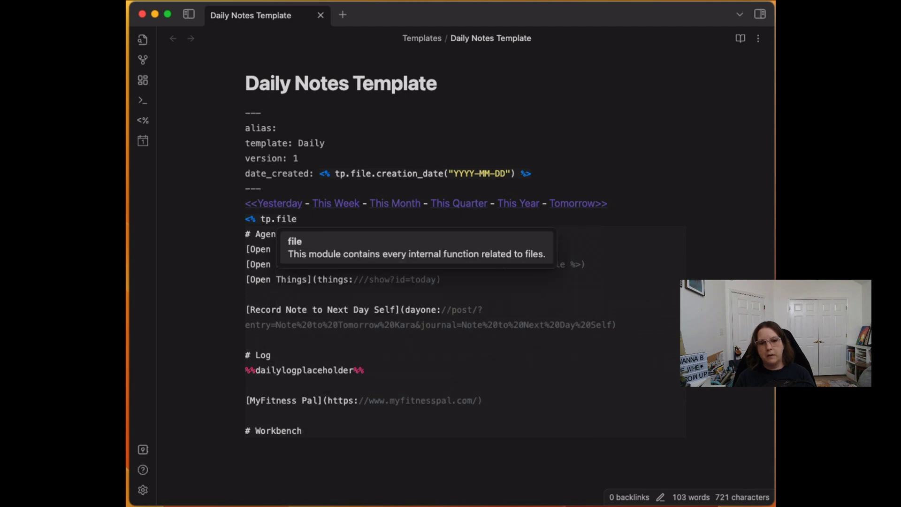
pyautogui.write('.')
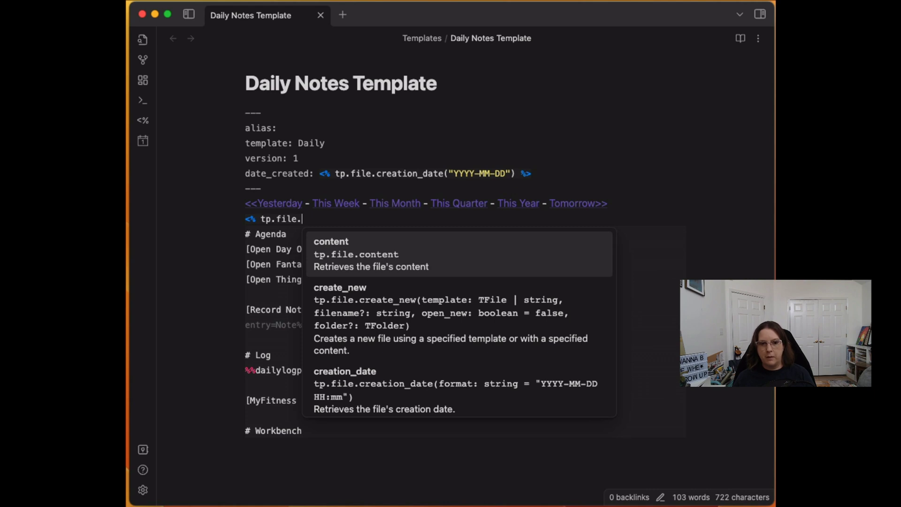
pyautogui.press('Down')
pyautogui.press('Down')
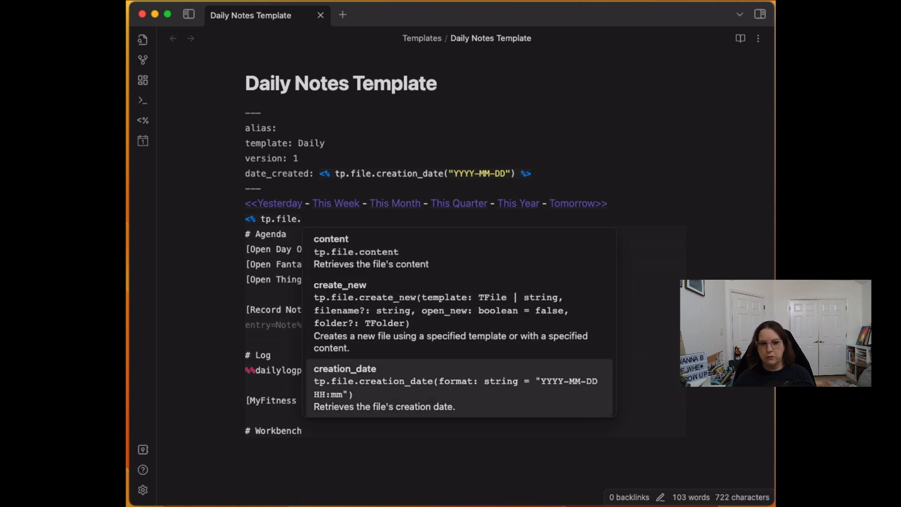
# Step: Remove the partial Templater command above the Agenda heading
pyautogui.press('BackSpace')
pyautogui.press('BackSpace')
pyautogui.press('BackSpace')
pyautogui.press('BackSpace')
pyautogui.press('BackSpace')
pyautogui.press('BackSpace')
pyautogui.press('BackSpace')
pyautogui.press('BackSpace')
pyautogui.press('BackSpace')
pyautogui.press('BackSpace')
pyautogui.press('BackSpace')
pyautogui.press('BackSpace')
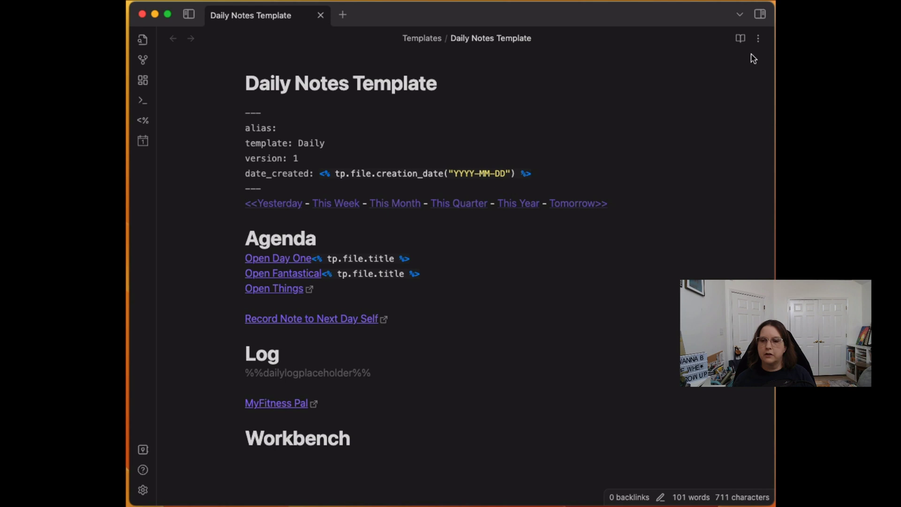
# Step: Examine the date links and app URLs of the Daily Notes Template in source mode, and return to live preview
pyautogui.click(756, 40)
pyautogui.click(766, 130)
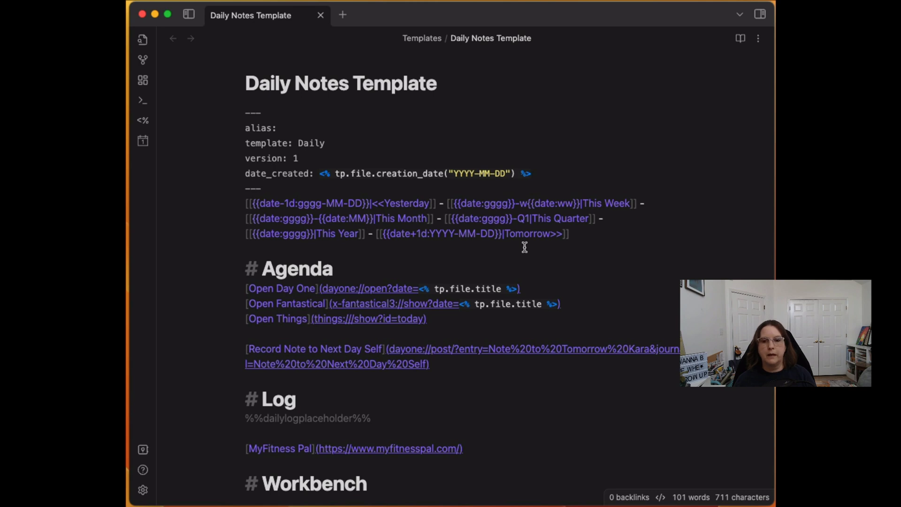
pyautogui.click(571, 170)
pyautogui.scroll(-3, 656, 207)
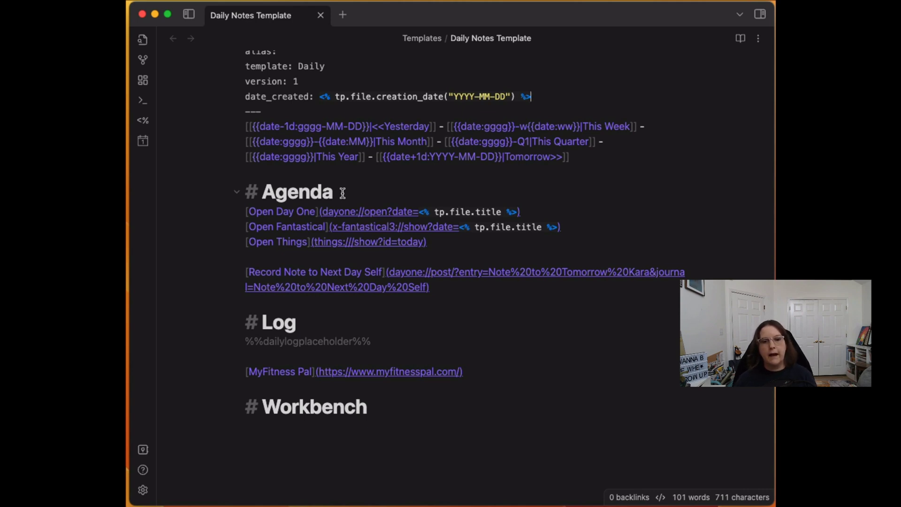
pyautogui.scroll(1, 291, 249)
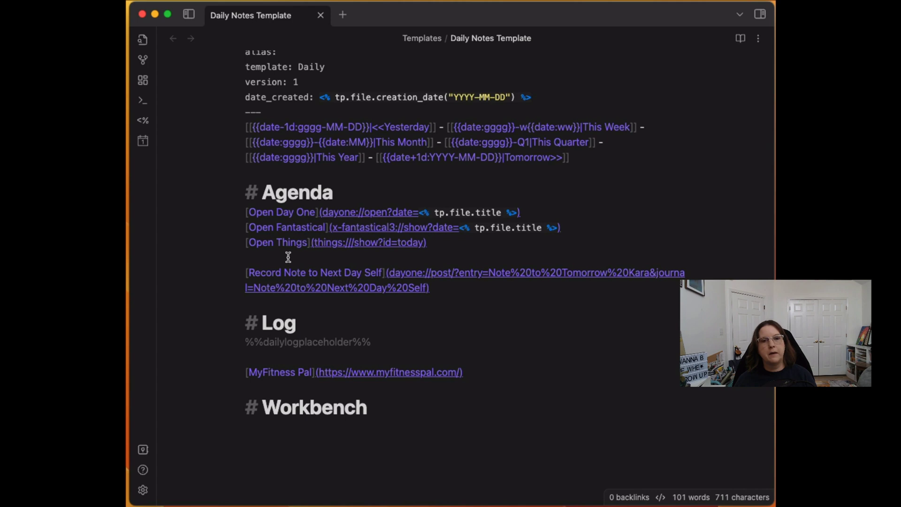
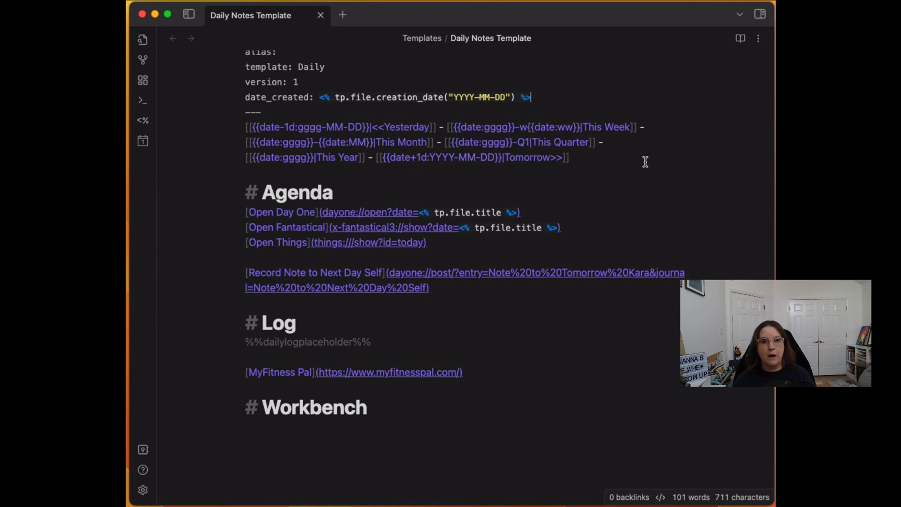
pyautogui.click(757, 38)
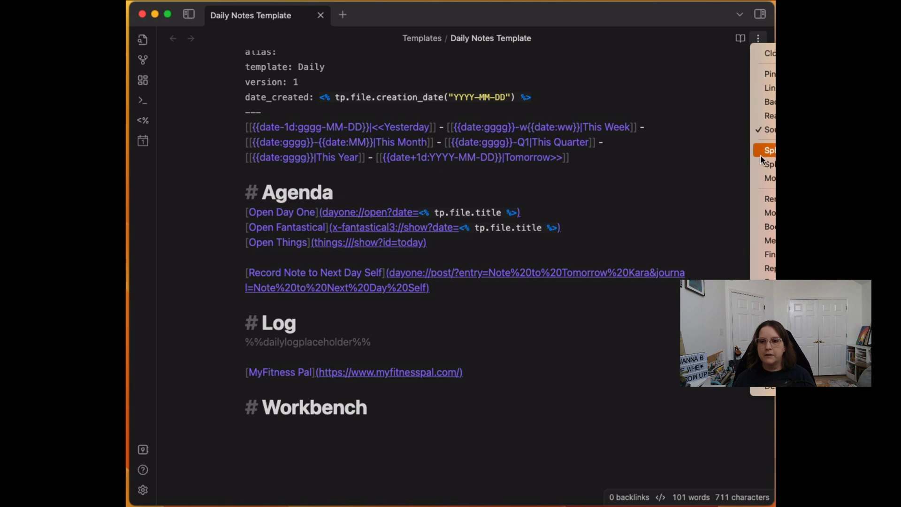
pyautogui.click(763, 130)
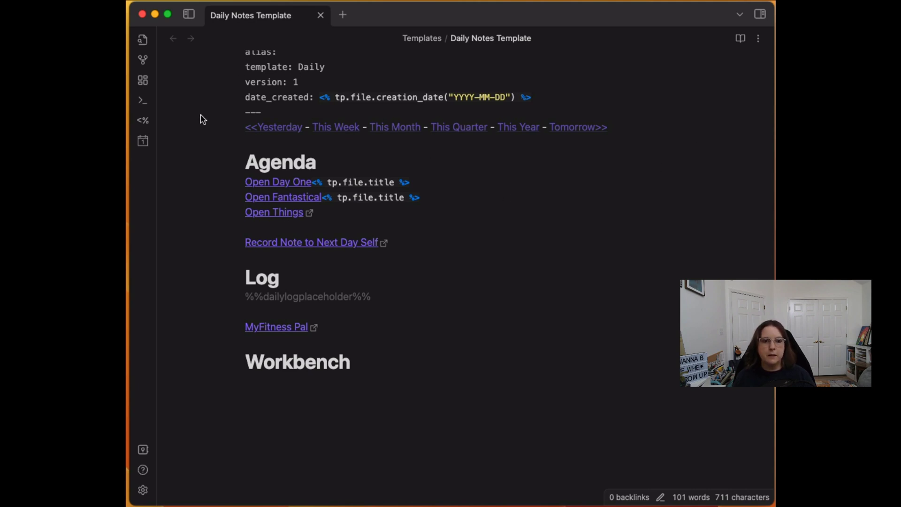
# Step: Show the vault's file list and collapse the Templates folder
pyautogui.click(189, 15)
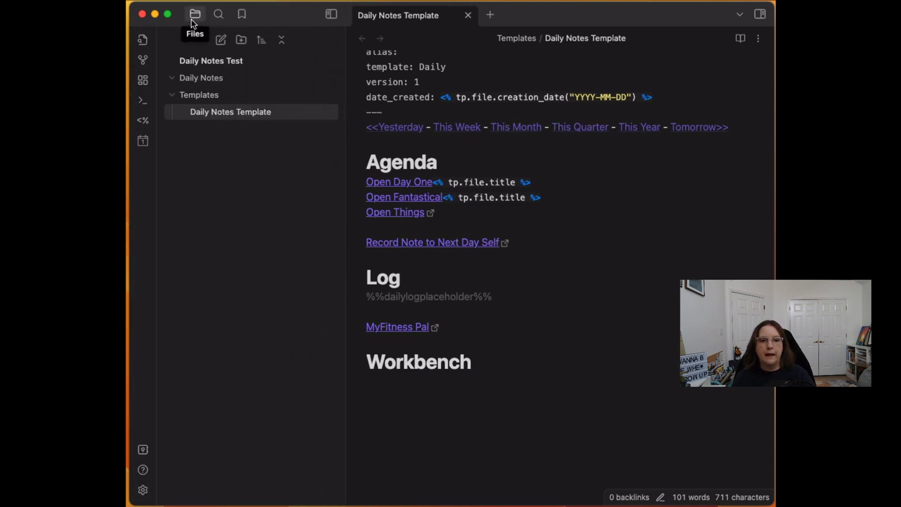
pyautogui.click(178, 99)
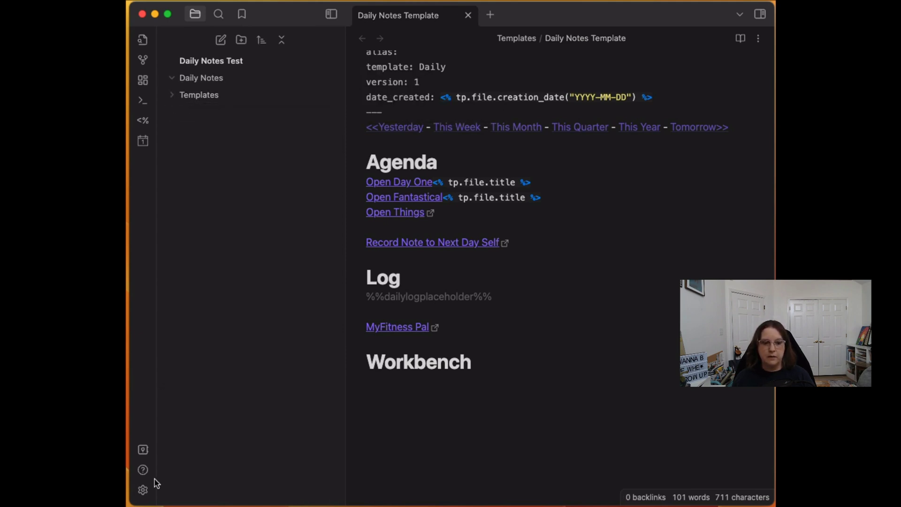
# Step: In the Periodic Notes settings, set the Daily Note Template to Templates/Daily Notes Template.md and leave the settings
pyautogui.click(145, 492)
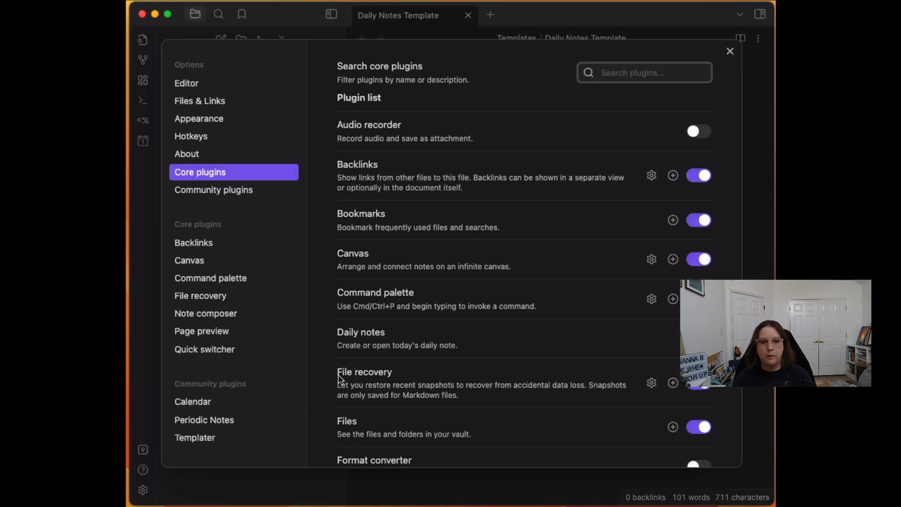
pyautogui.click(216, 421)
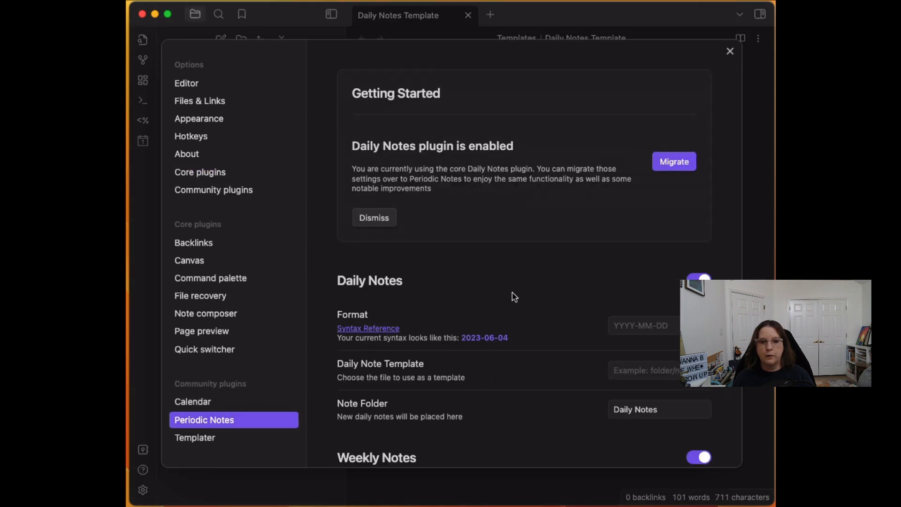
pyautogui.click(639, 373)
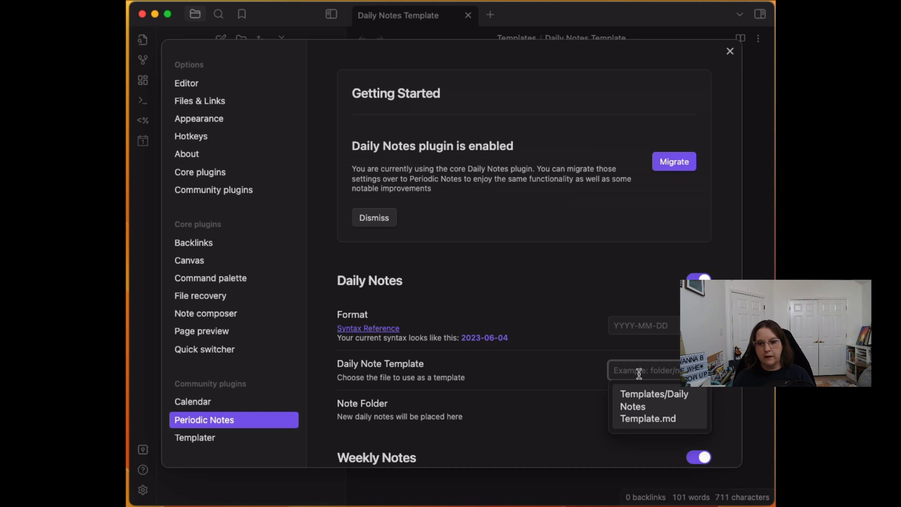
pyautogui.click(649, 403)
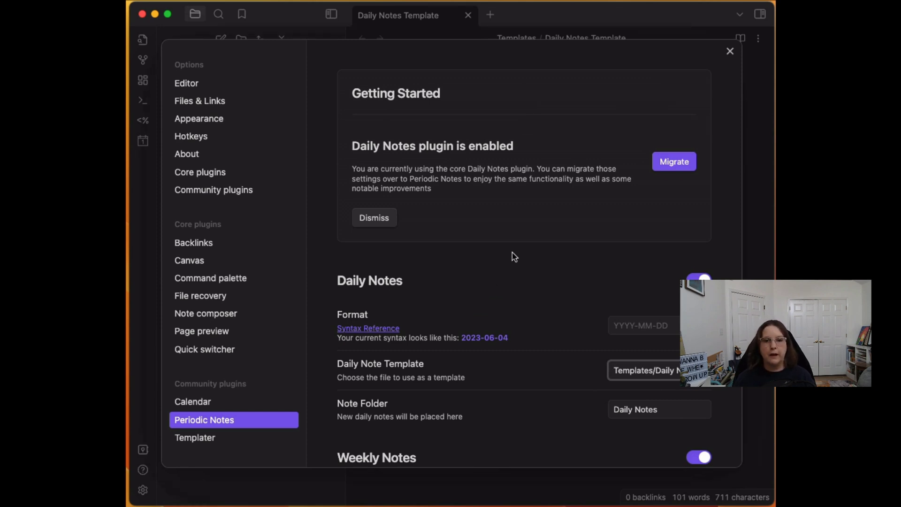
pyautogui.click(730, 51)
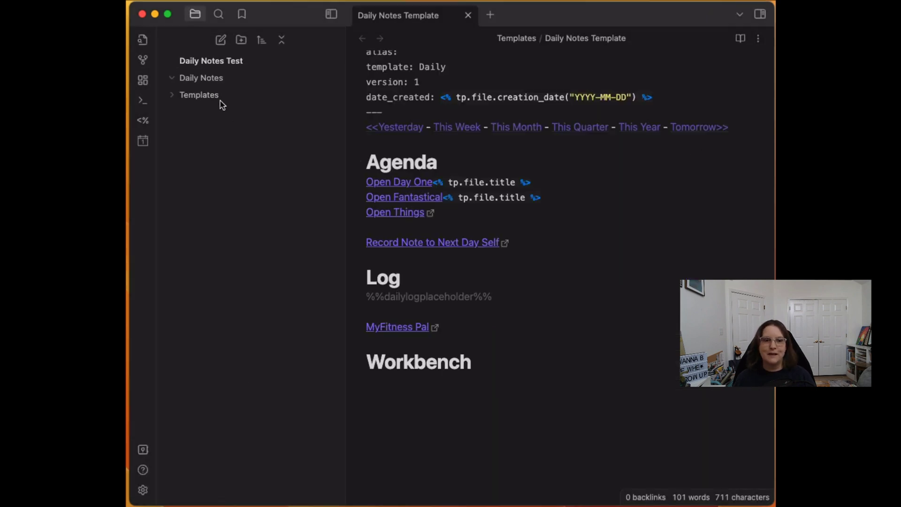
# Step: Close the Daily Notes Template note and create today's daily note, 2023-06-04
pyautogui.click(468, 15)
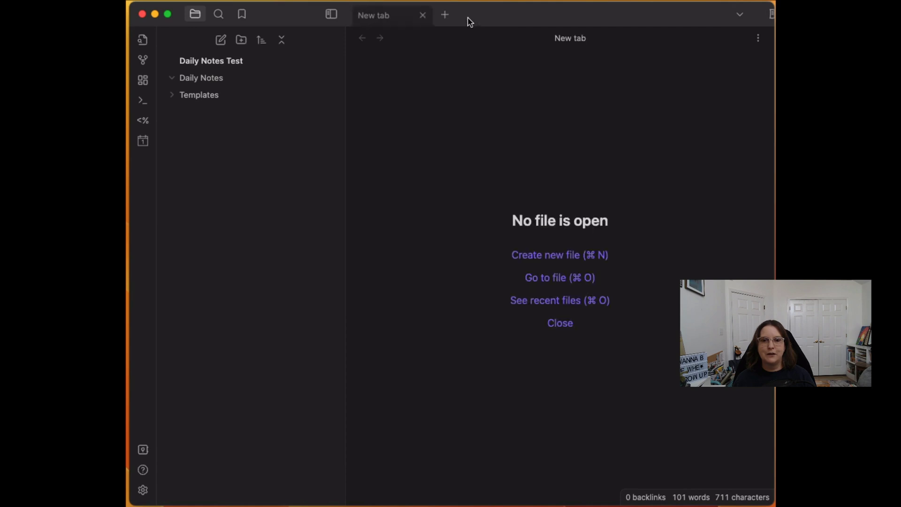
pyautogui.click(143, 141)
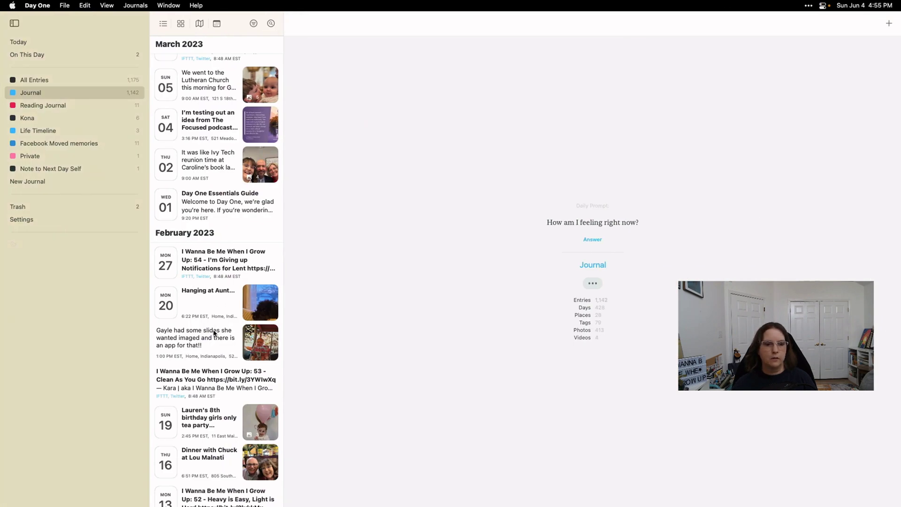
pyautogui.click(26, 148)
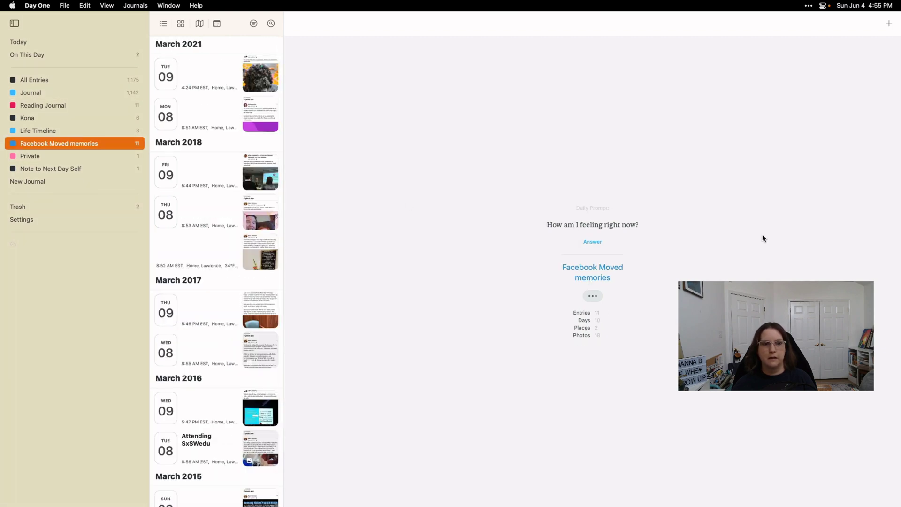
pyautogui.hotkey('ctrl', 'Right')
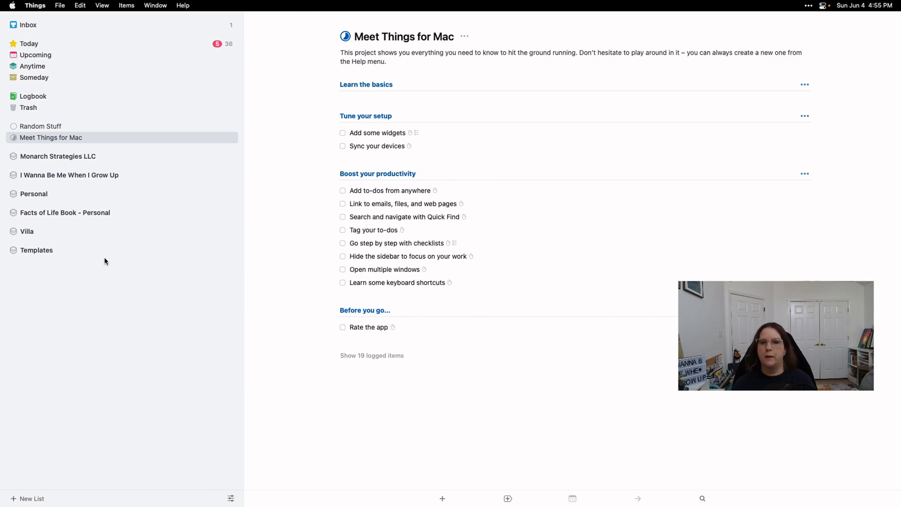
pyautogui.hotkey('ctrl', 'Left')
pyautogui.hotkey('ctrl', 'Left')
pyautogui.hotkey('ctrl', 'Left')
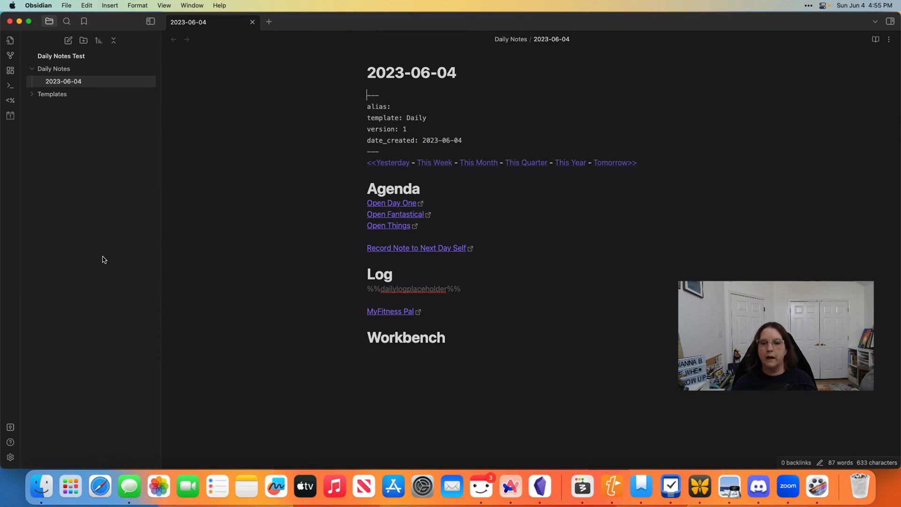
# Step: Test the Open Day One, Open Fantastical and Open Things links under Agenda, returning to the daily note after each one
pyautogui.click(377, 205)
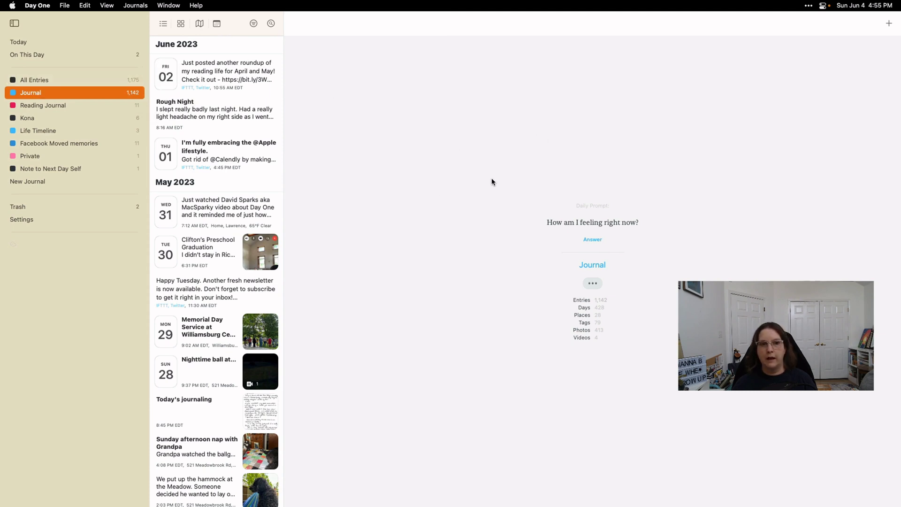
pyautogui.hotkey('ctrl', 'Left')
pyautogui.hotkey('ctrl', 'Left')
pyautogui.click(406, 215)
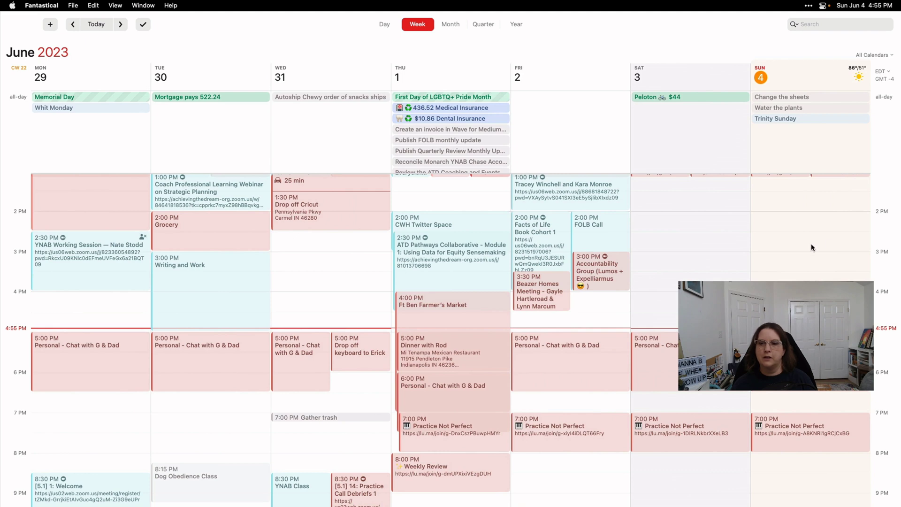
pyautogui.press('super+Tab')
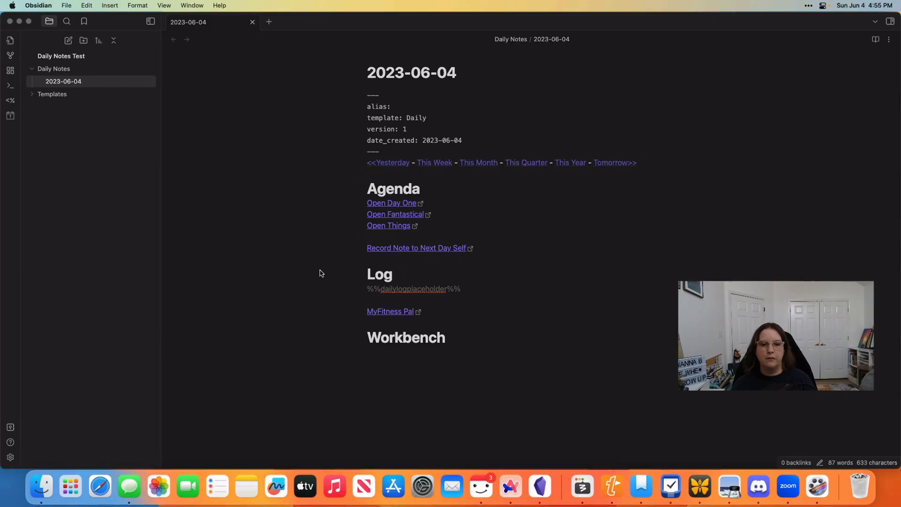
pyautogui.click(383, 228)
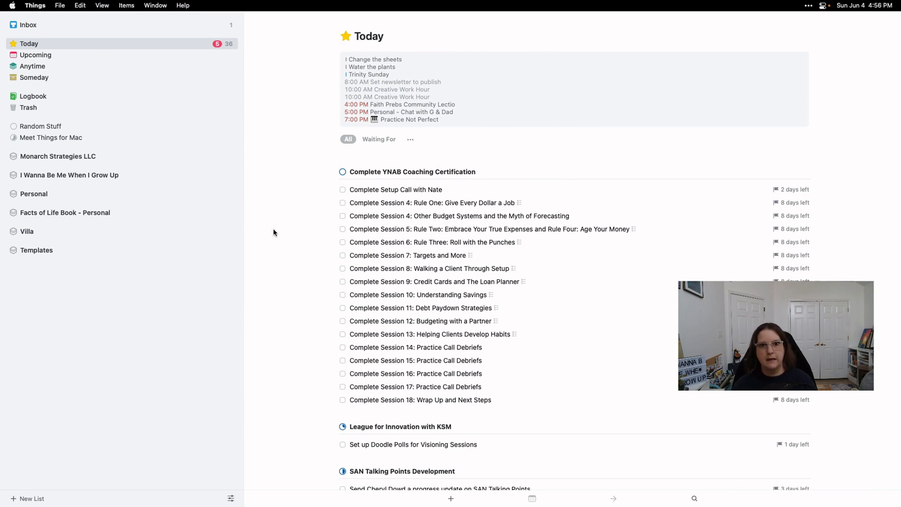
pyautogui.press('super+Tab')
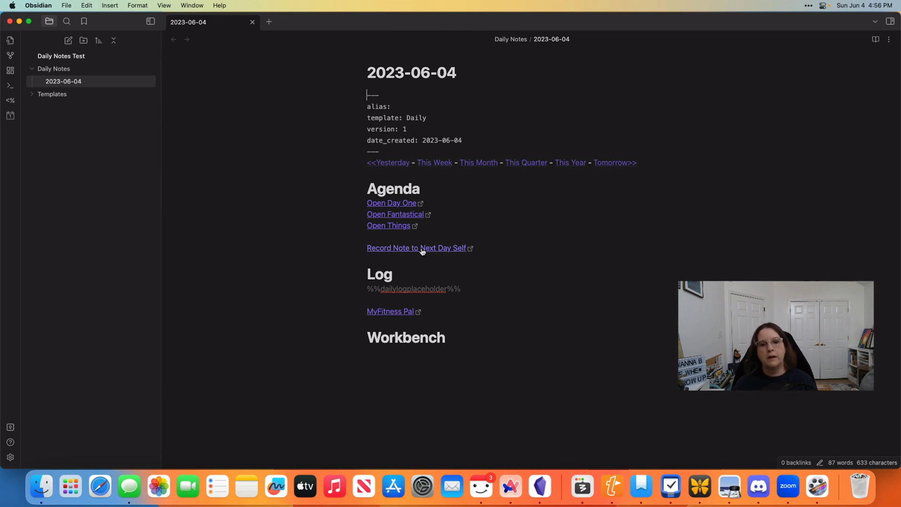
# Step: Start a new Day One journal entry through the Record Note to Next Day Self link, and return to the daily note in Obsidian
pyautogui.click(422, 250)
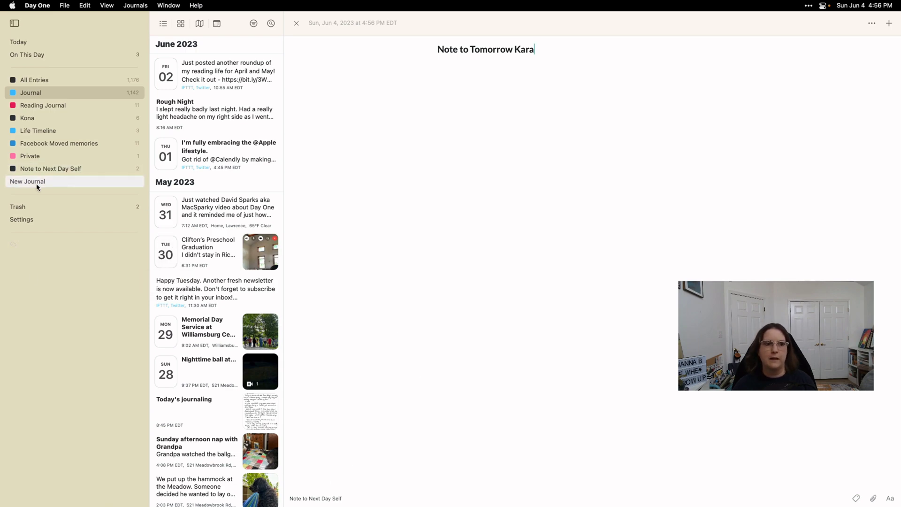
pyautogui.press('super+Tab')
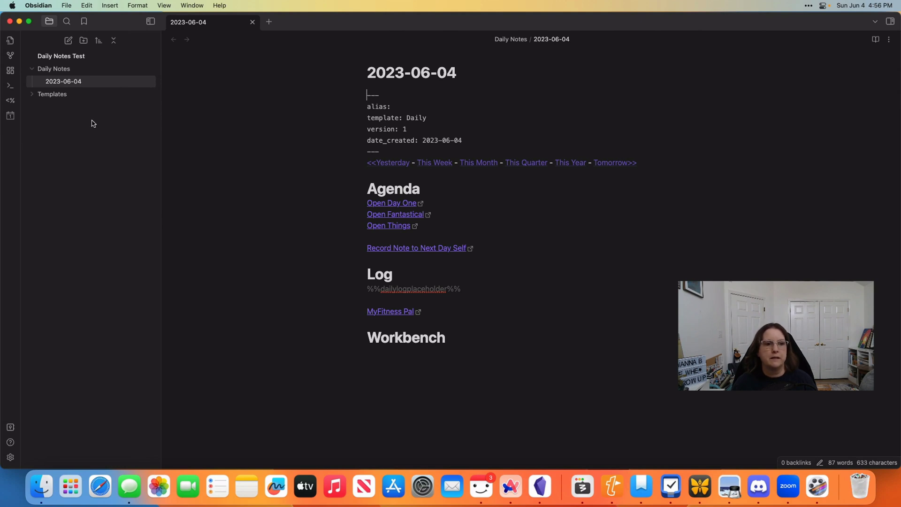
# Step: Show the calendar and create daily notes from it for June 5 and June 3, 2023
pyautogui.click(890, 21)
pyautogui.click(856, 22)
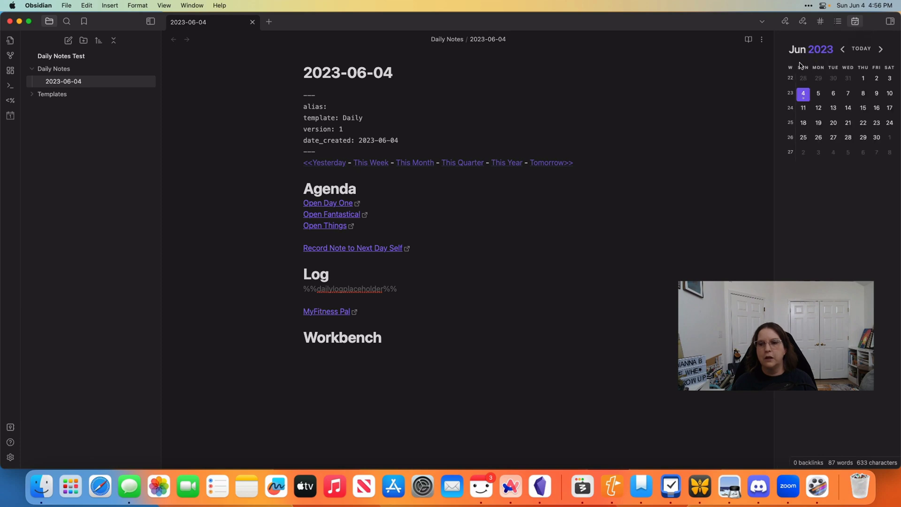
pyautogui.click(819, 95)
pyautogui.click(558, 266)
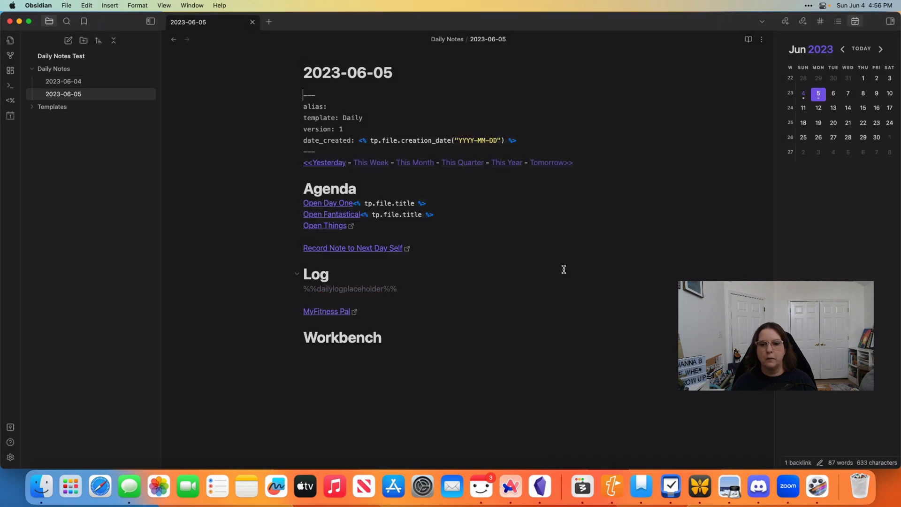
pyautogui.click(889, 79)
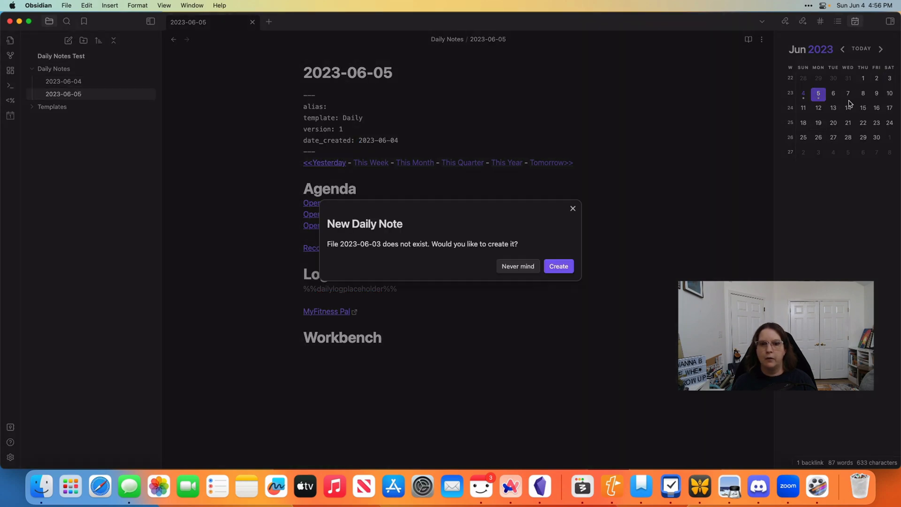
pyautogui.click(558, 263)
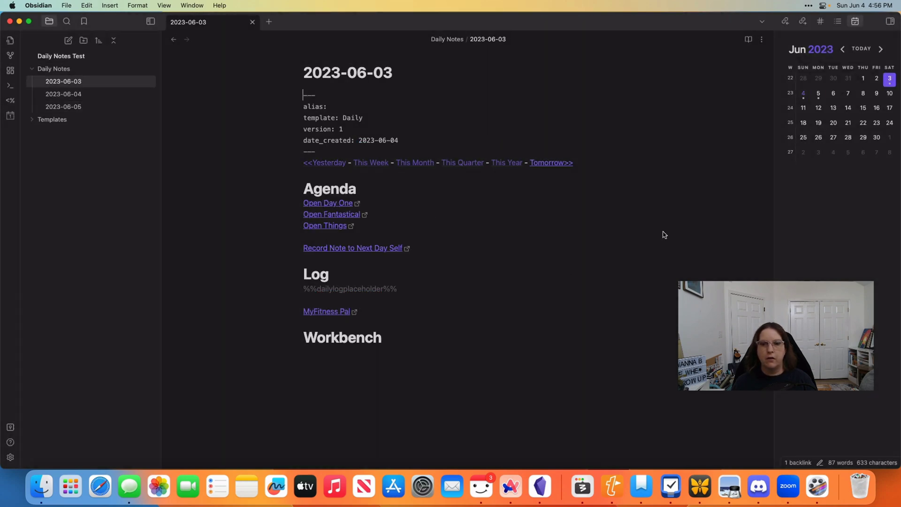
# Step: Open the June 4 daily note and test the Yesterday and Tomorrow links between the three daily notes
pyautogui.click(803, 95)
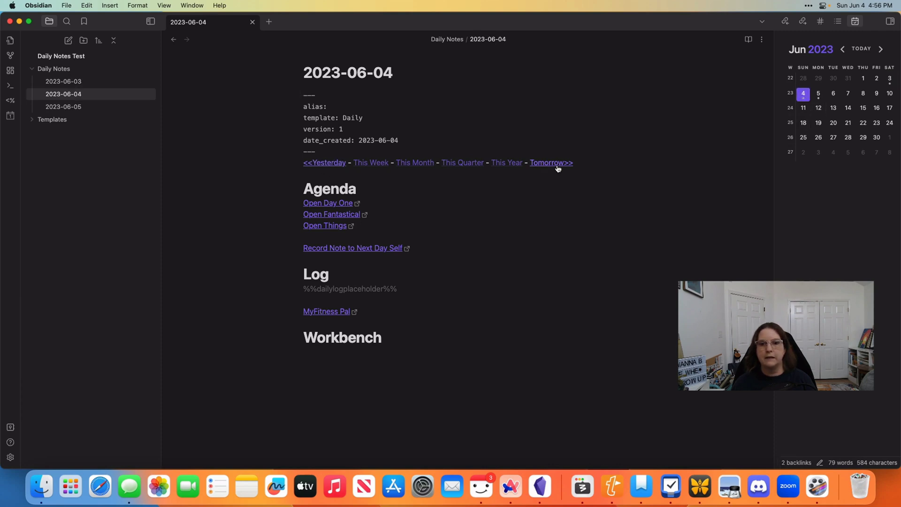
pyautogui.click(329, 167)
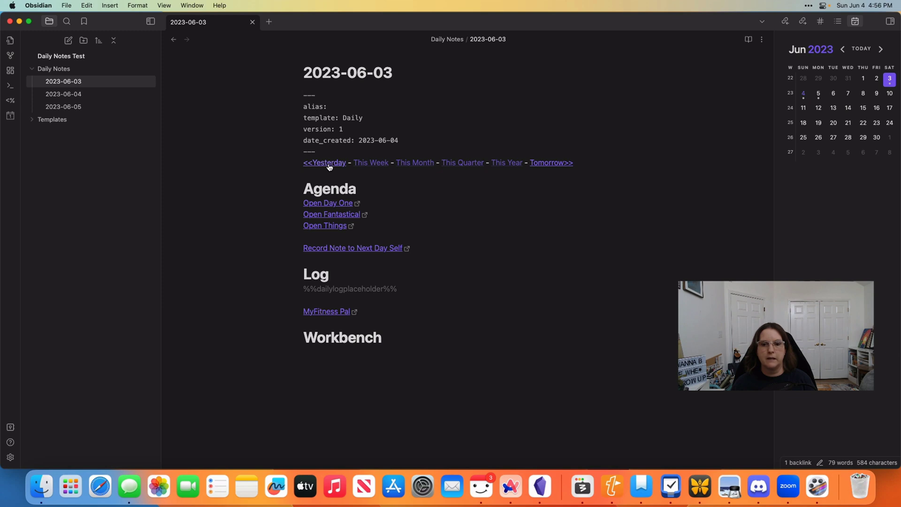
pyautogui.click(547, 170)
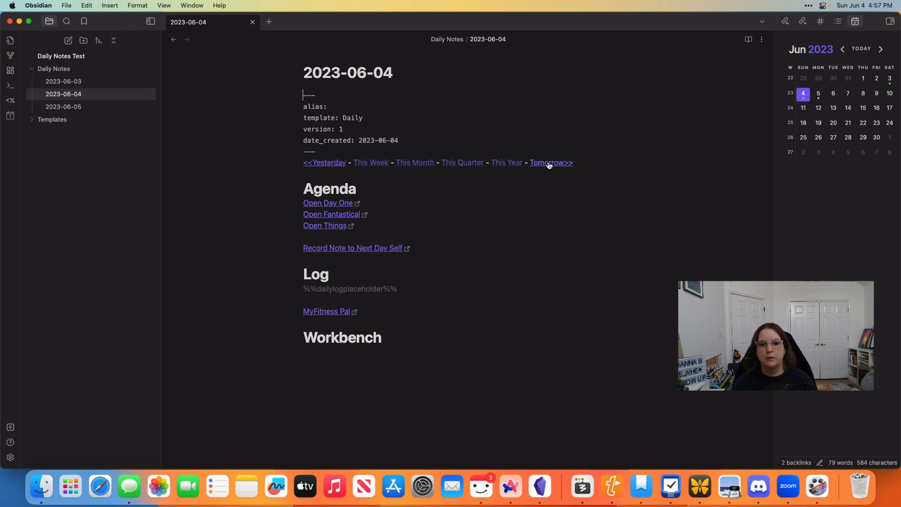
pyautogui.click(547, 163)
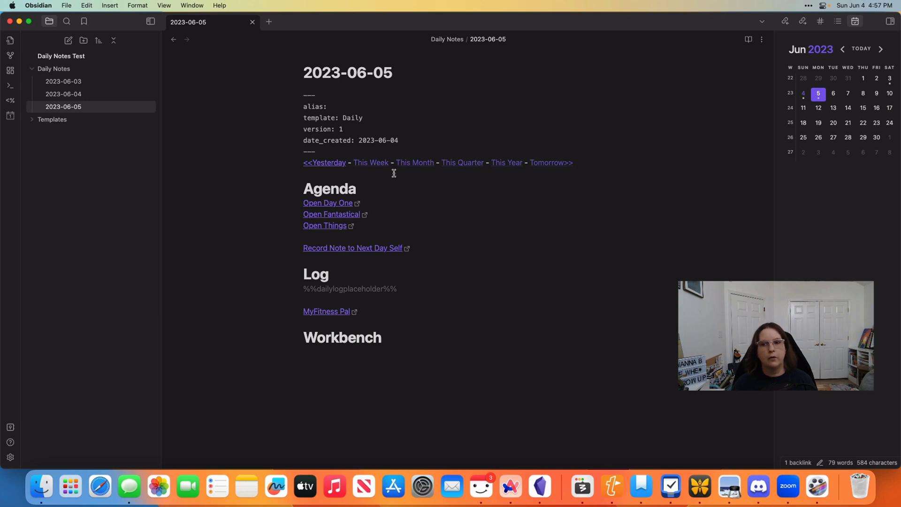
# Step: Create the weekly note for week 23 from the calendar and the June 2023 monthly note with the Periodic Notes command
pyautogui.click(790, 94)
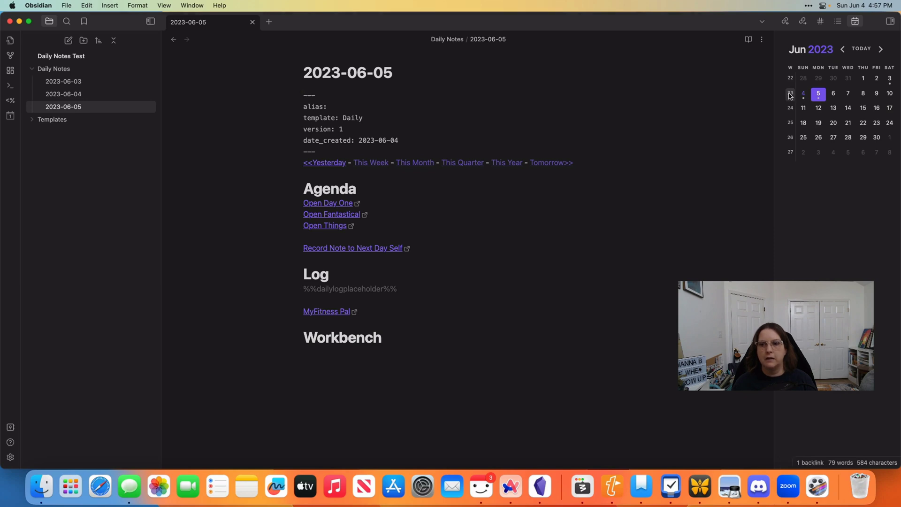
pyautogui.click(552, 267)
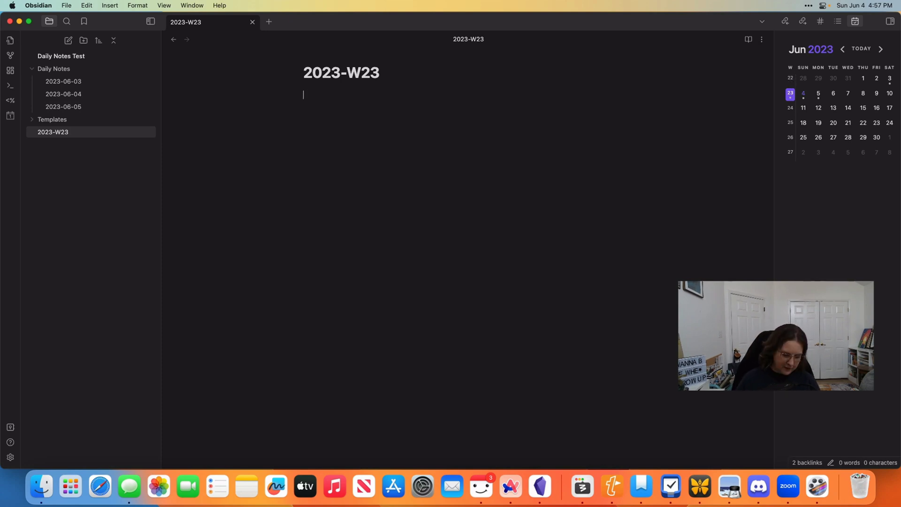
pyautogui.press('cmd+p')
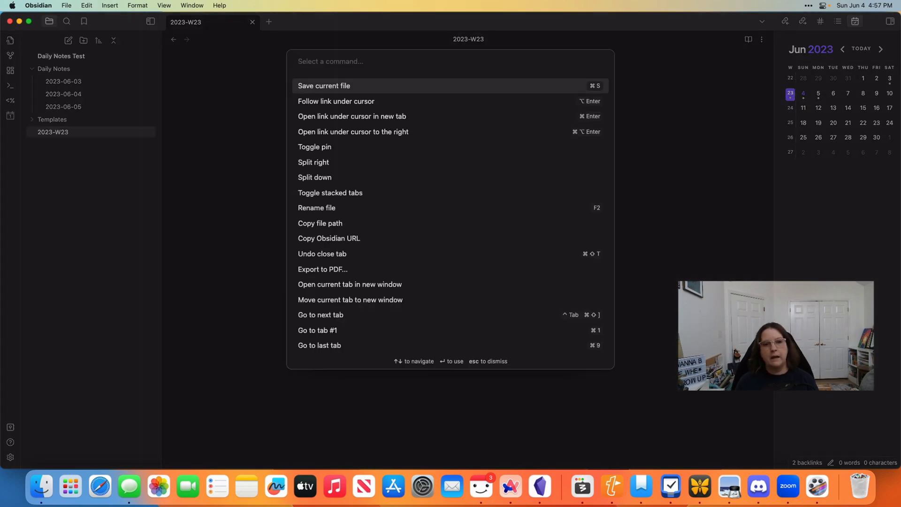
pyautogui.write('per')
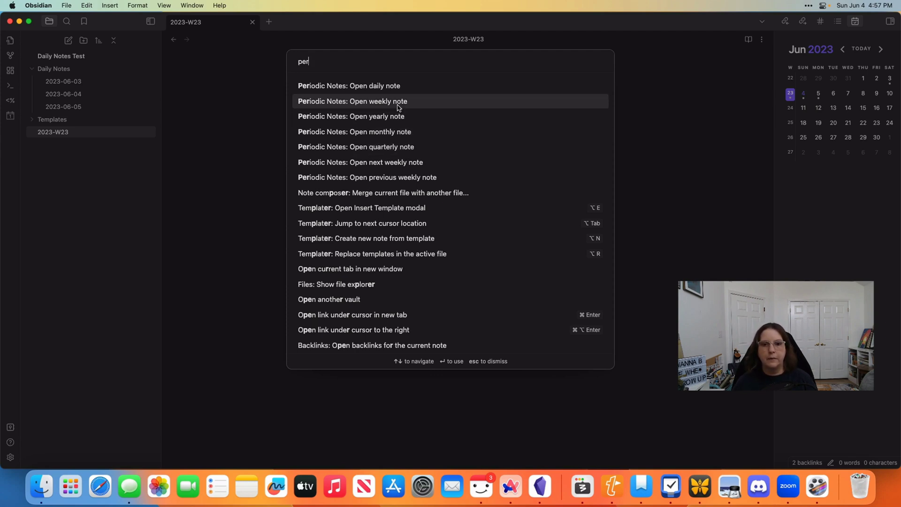
pyautogui.click(393, 134)
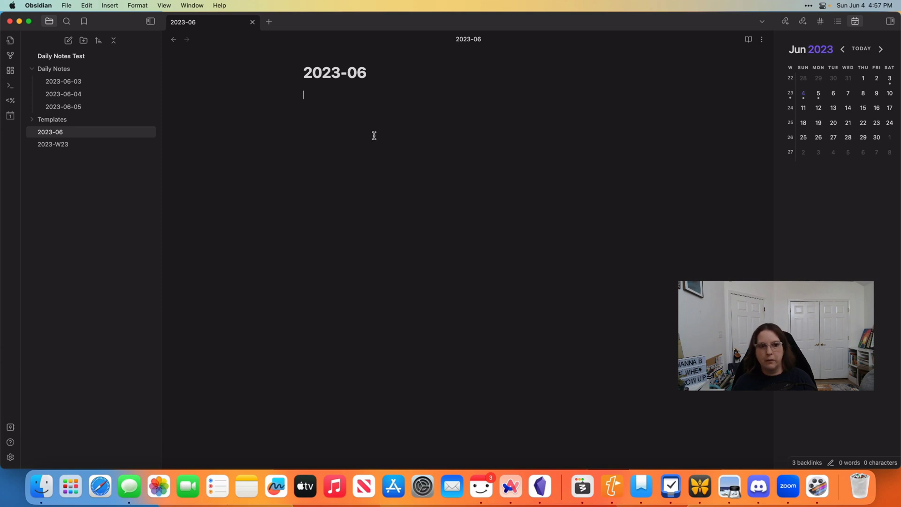
# Step: Check the This Week and This Month links in the daily notes 2023-06-03 and 2023-06-04
pyautogui.click(66, 81)
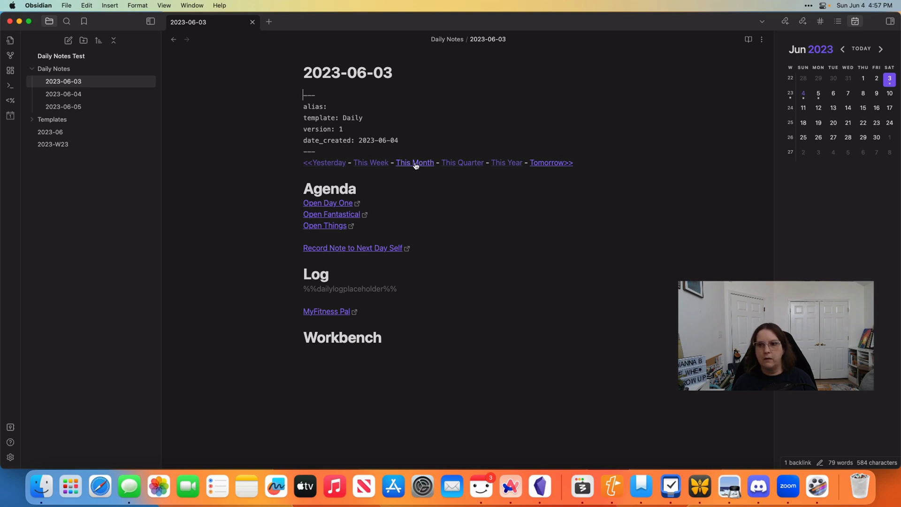
pyautogui.click(803, 94)
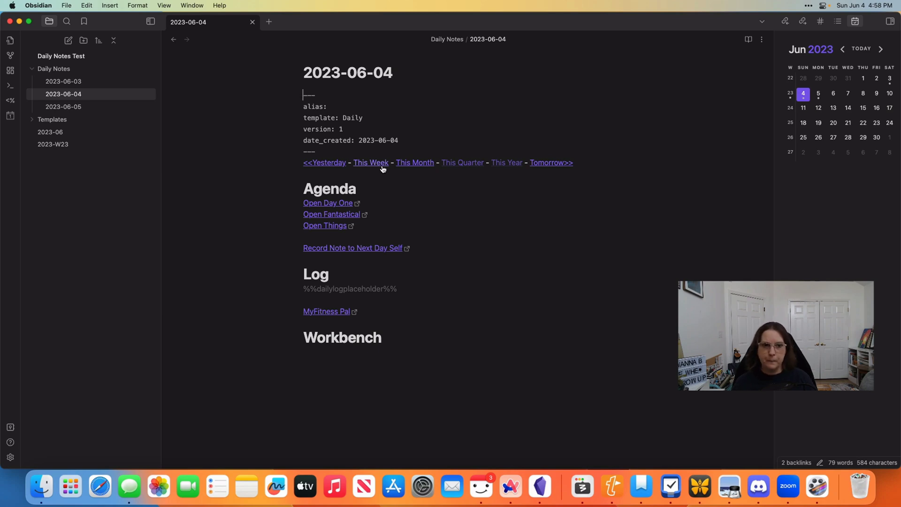
# Step: Close the test vault's window and create the June 4, 2023 daily note in the Extended Mind 1.0 vault
pyautogui.click(9, 21)
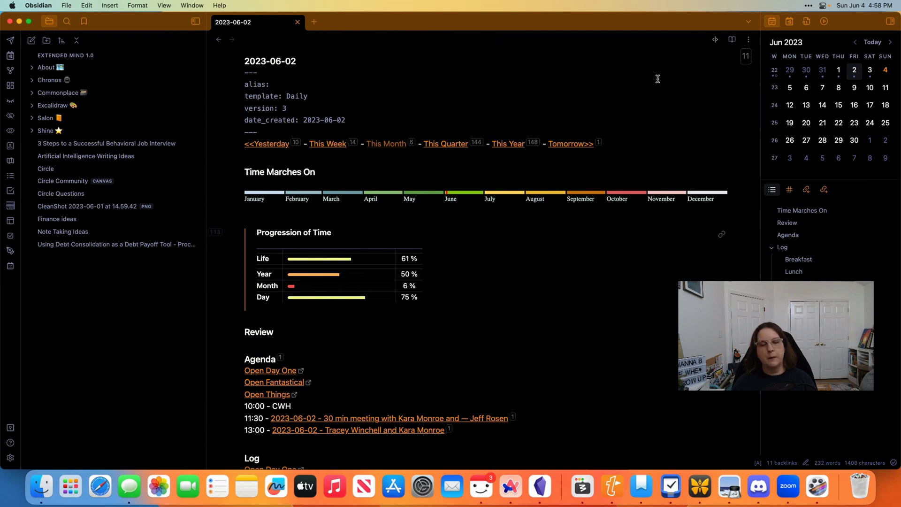
pyautogui.click(886, 70)
pyautogui.click(558, 261)
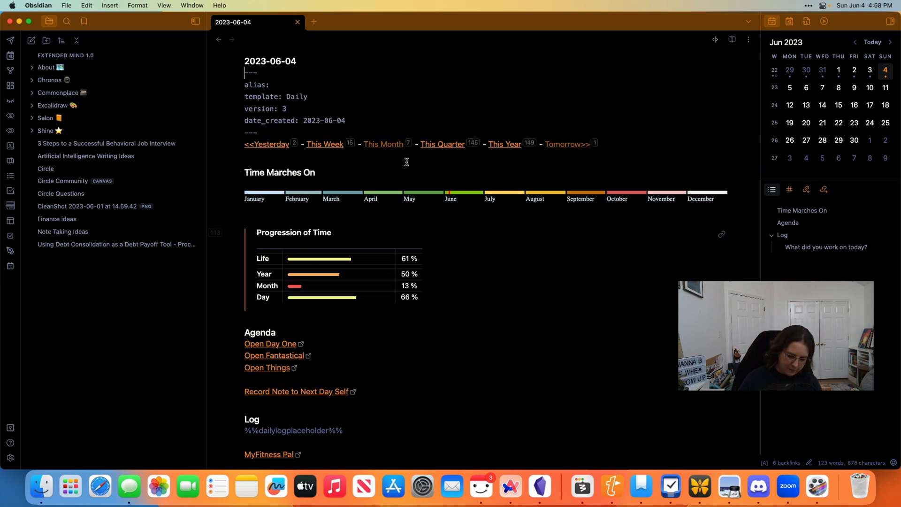
# Step: Create the June 2023 monthly note with the Periodic Notes command, review its sections and preview the Week 1 link
pyautogui.press('super+p')
pyautogui.write('mon')
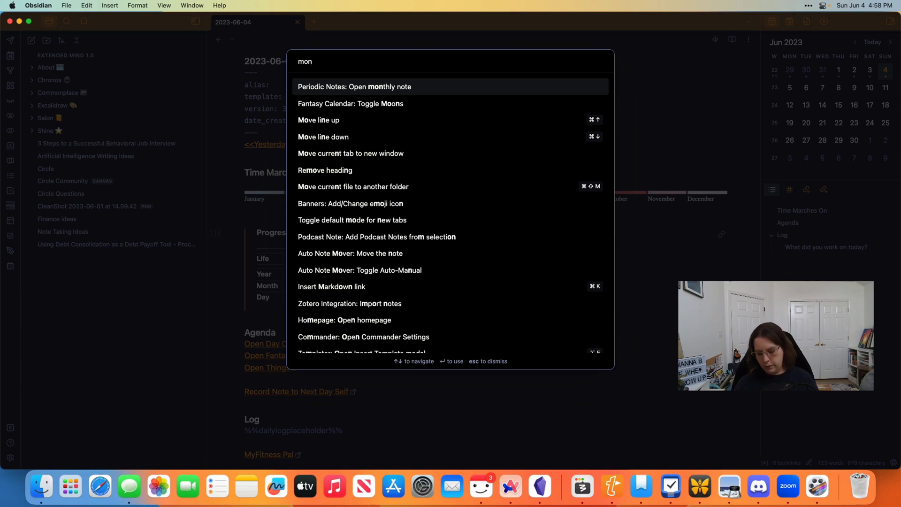
pyautogui.press('Return')
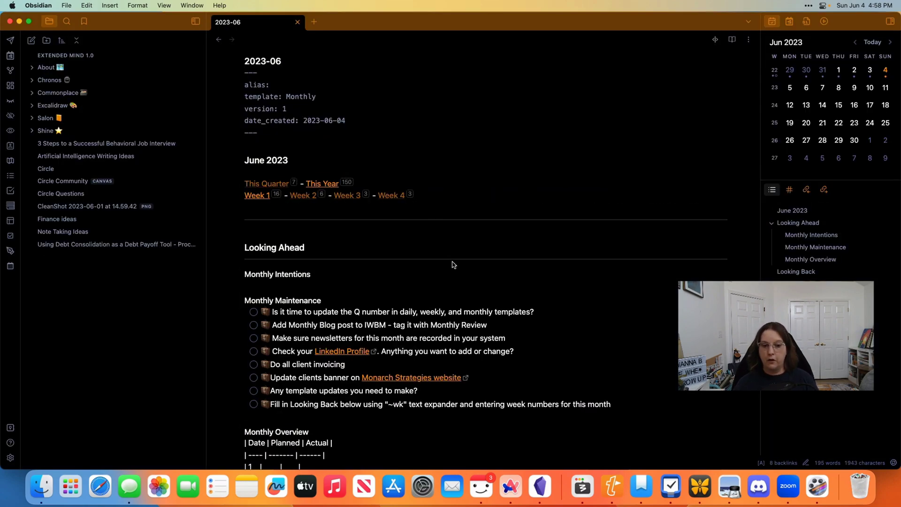
pyautogui.scroll(-10, 448, 226)
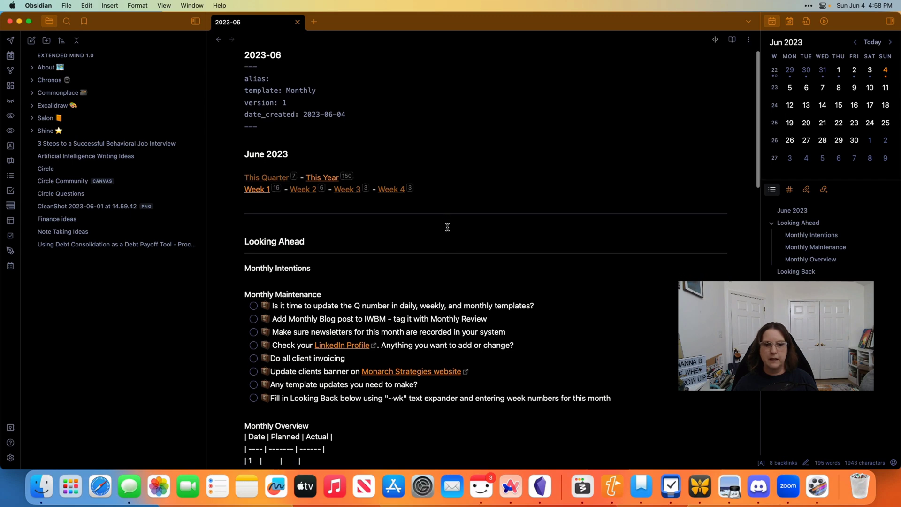
pyautogui.scroll(-5, 447, 227)
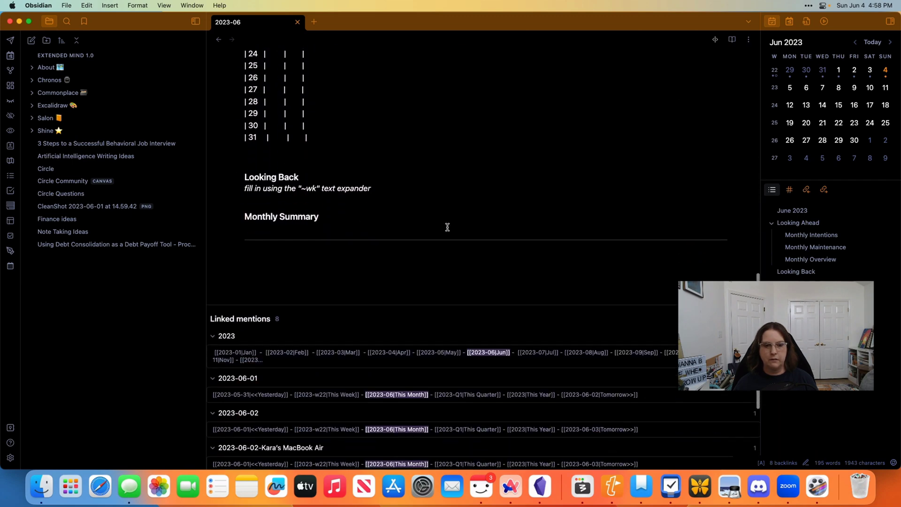
pyautogui.scroll(15, 447, 227)
pyautogui.scroll(2, 447, 227)
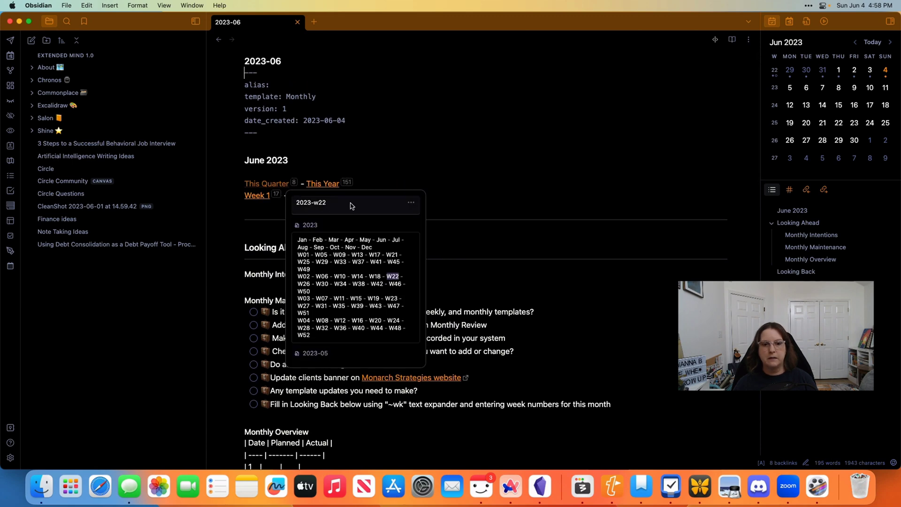
pyautogui.moveTo(262, 193)
# Step: Return to the 2023-06-04 daily note and collapse its Time Marches On section
pyautogui.click(319, 272)
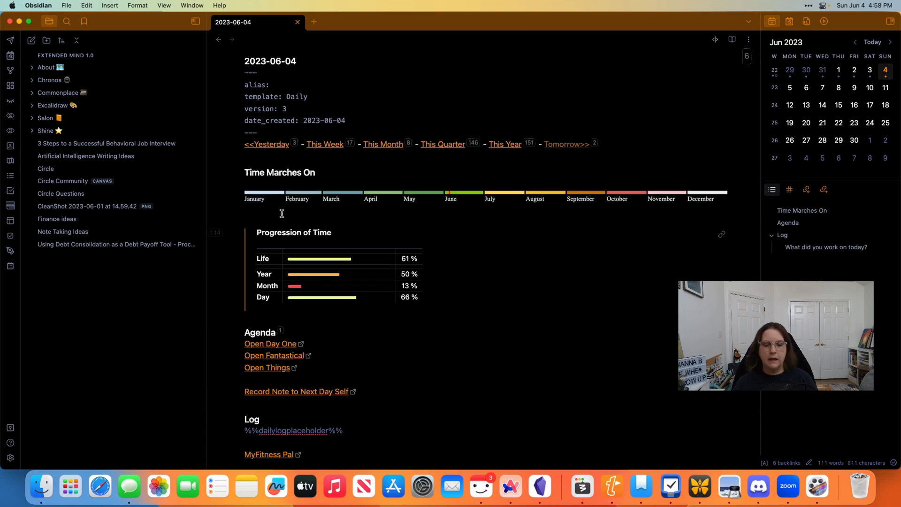
pyautogui.click(238, 174)
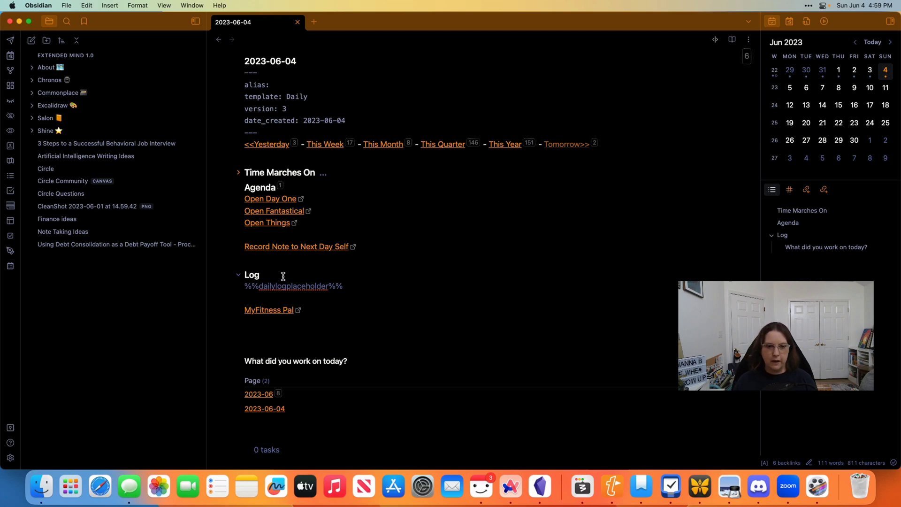
# Step: Minimize the vault window and use Log in Obsidian Daily Note to log "Recording Obsidian and Things, DayOne, and Fantastical Video"
pyautogui.click(20, 21)
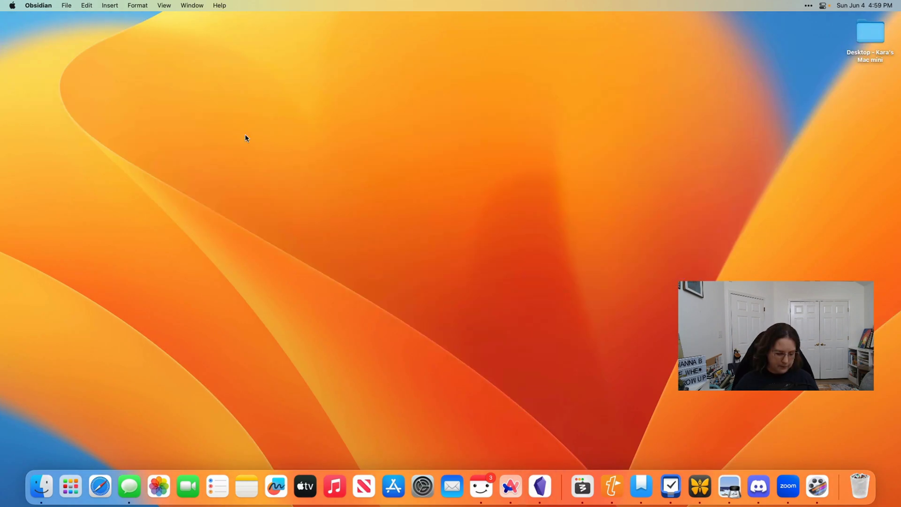
pyautogui.hotkey('ctrl', 'alt', 'l')
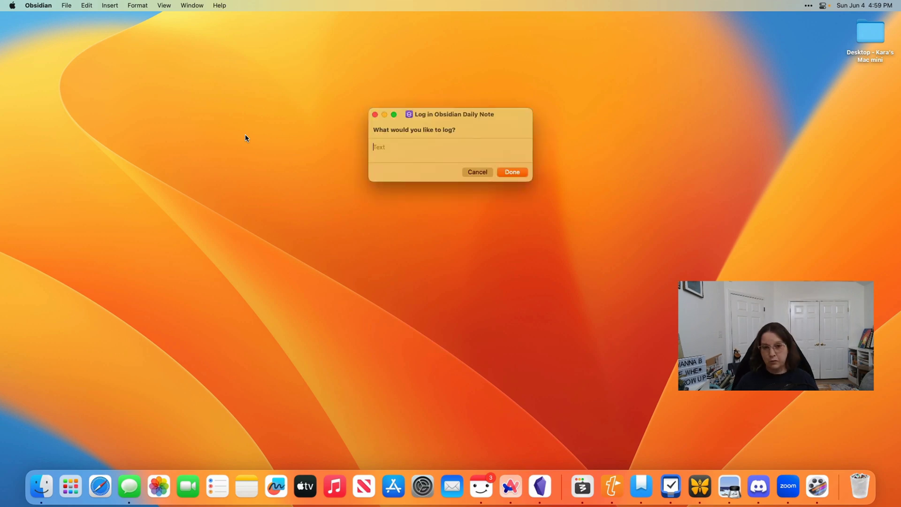
pyautogui.write('Recording Obsidian and Things, DayOn')
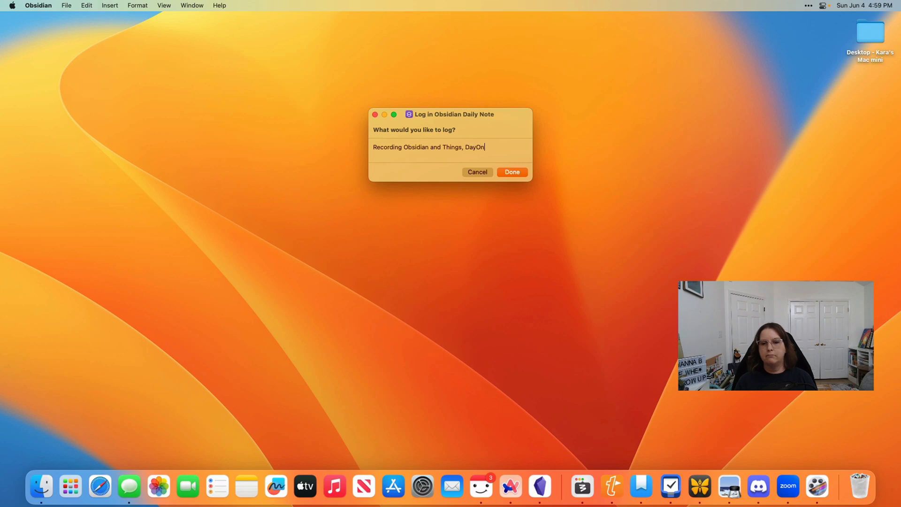
pyautogui.write('cal Video')
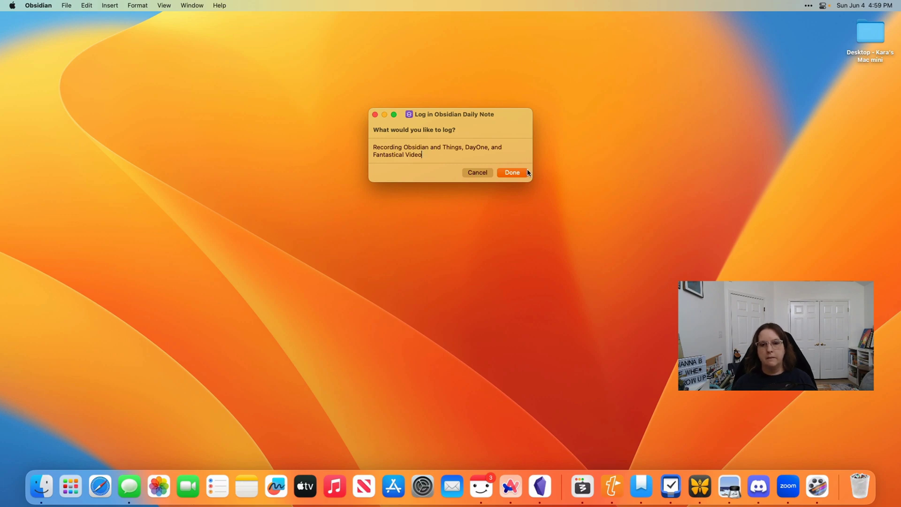
pyautogui.click(525, 172)
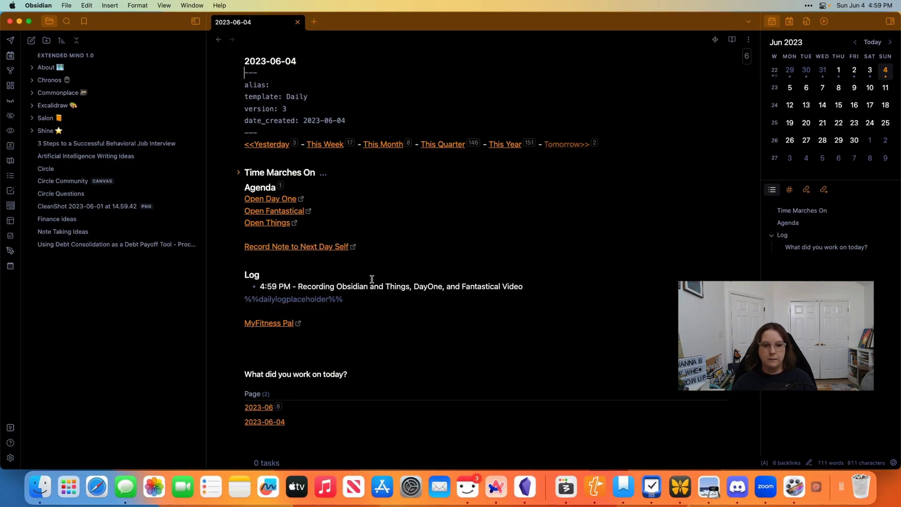